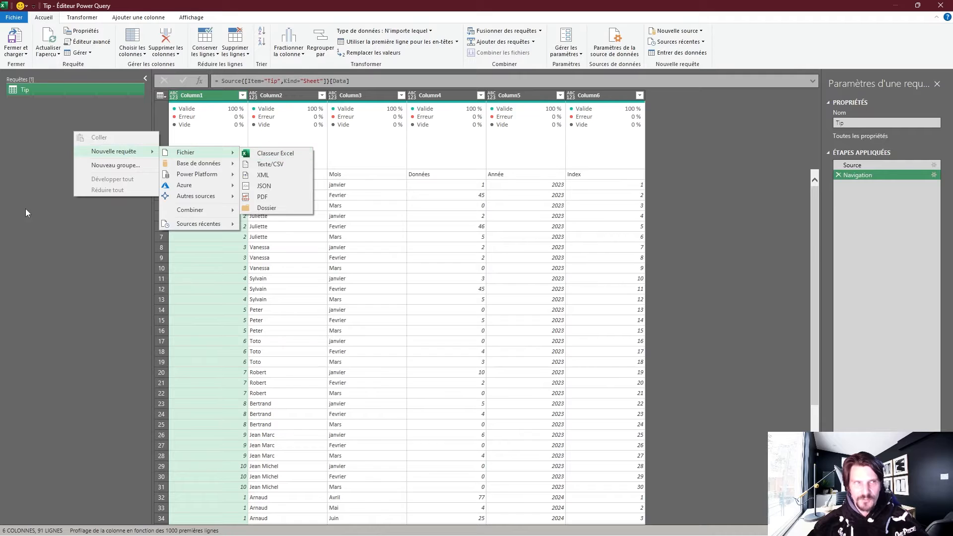
Close the Power Query Editor and relaunch it from the workbook.
{"action": "left_click", "coordinate": [941, 5]}
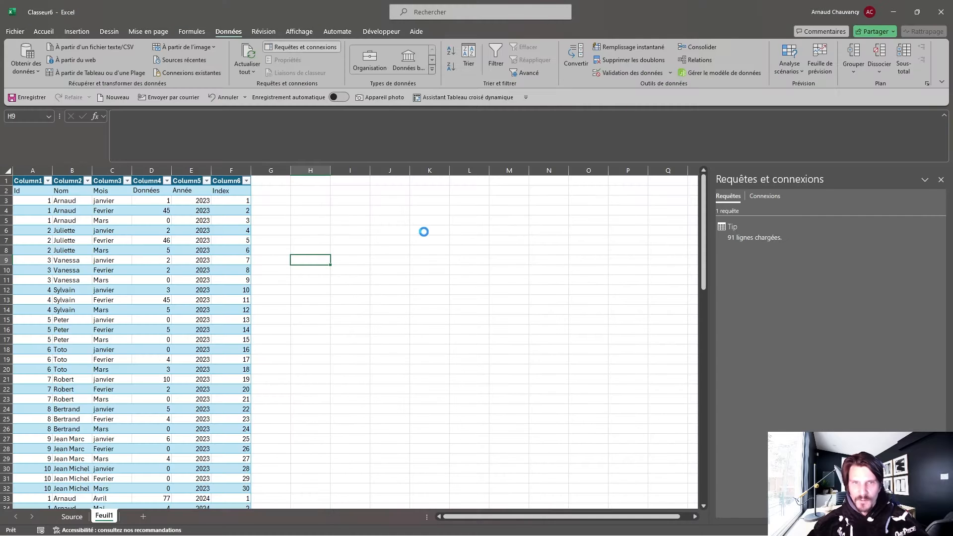
{"action": "left_click", "coordinate": [388, 251]}
{"action": "left_click_drag", "start_coordinate": [368, 251], "coordinate": [368, 241]}
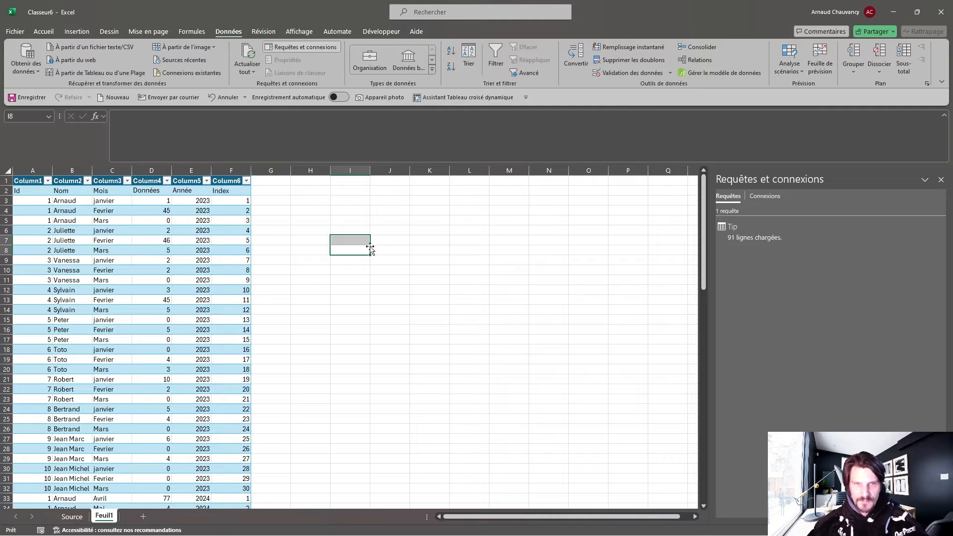
{"action": "left_click", "coordinate": [347, 249]}
{"action": "left_click", "coordinate": [140, 258]}
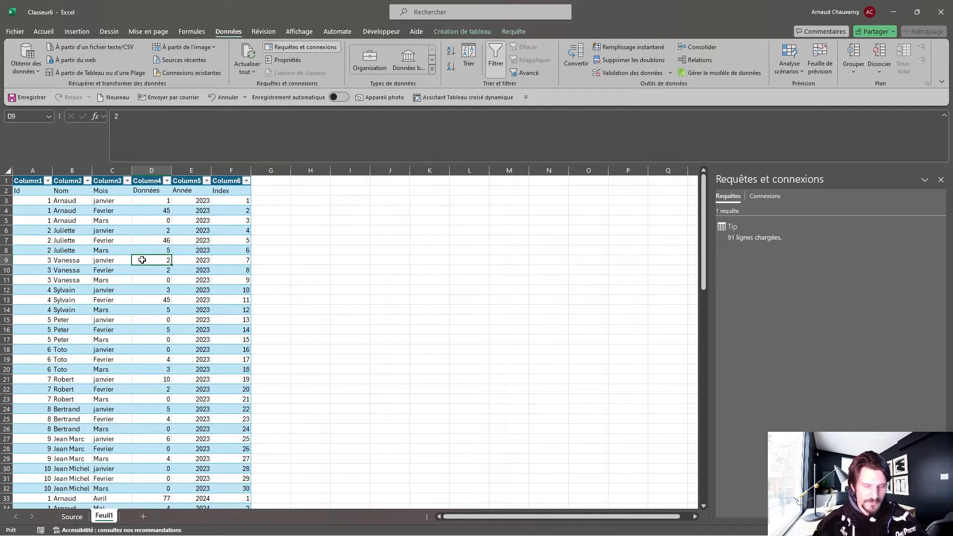
{"action": "key", "text": "alt+F12"}
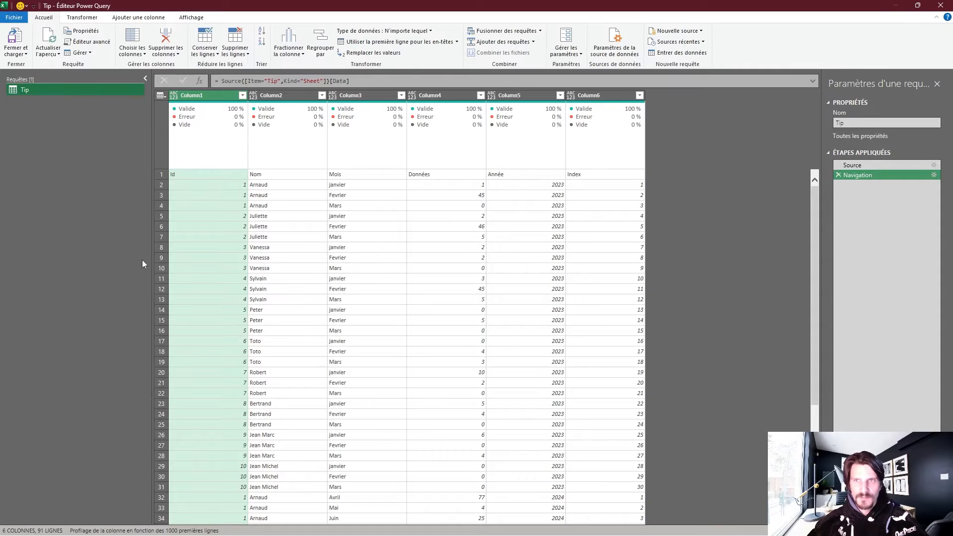
Return to the workbook and load the Adresse table on the Source sheet into Power Query as a new query.
{"action": "left_click", "coordinate": [940, 5]}
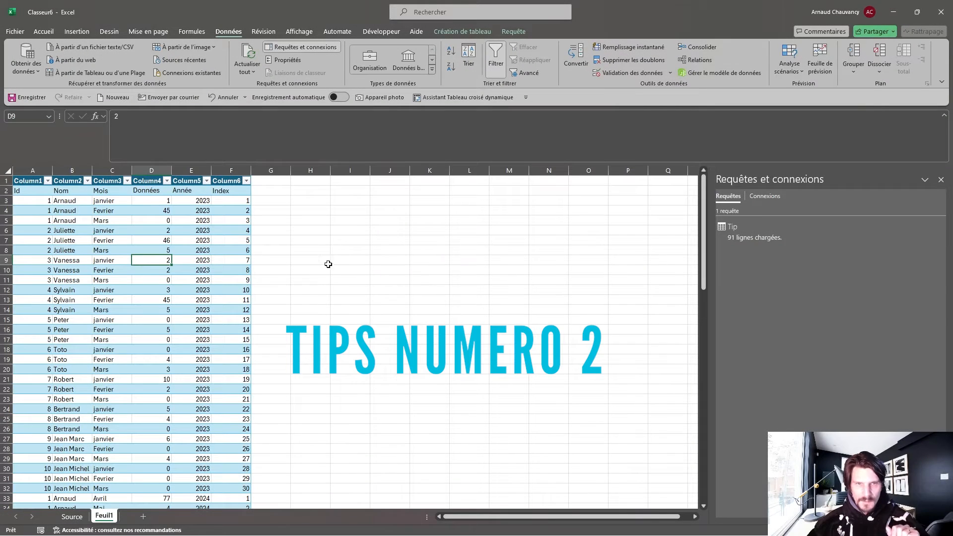
{"action": "left_click", "coordinate": [246, 269]}
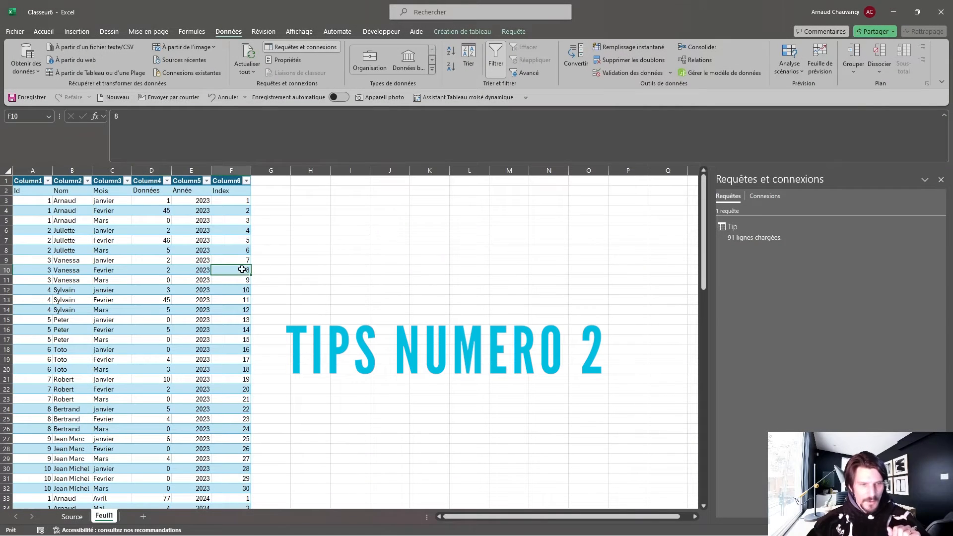
{"action": "left_click", "coordinate": [98, 377]}
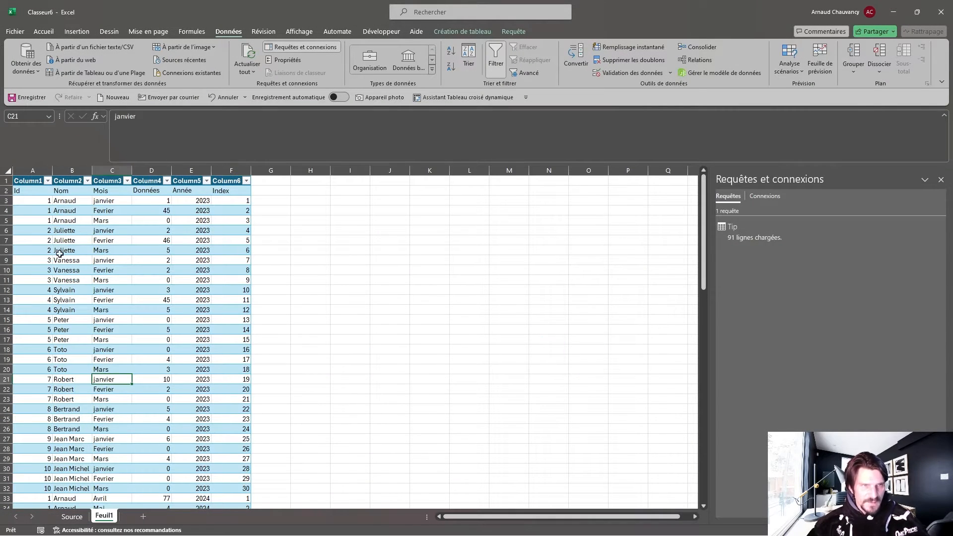
{"action": "left_click", "coordinate": [75, 517]}
{"action": "left_click", "coordinate": [115, 210]}
{"action": "left_click_drag", "start_coordinate": [119, 185], "coordinate": [119, 193]}
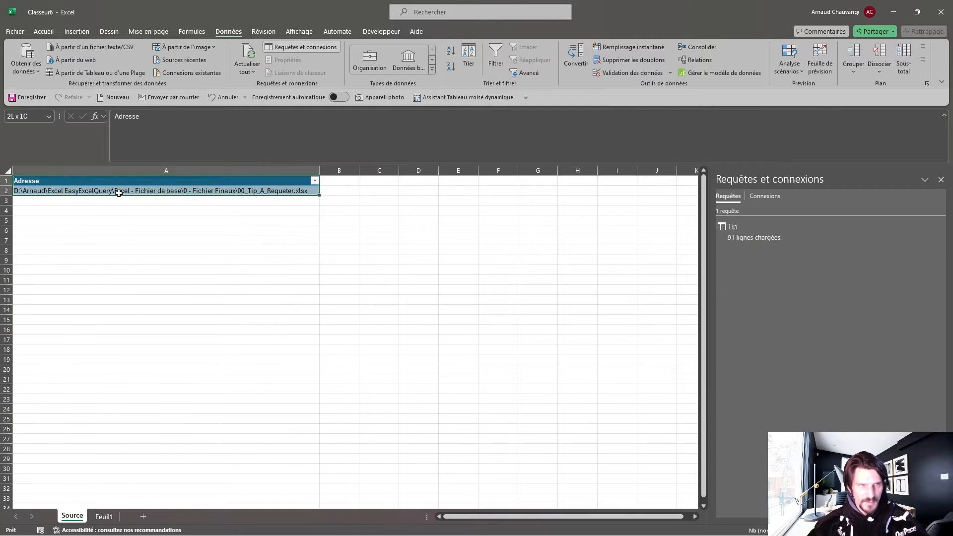
{"action": "left_click", "coordinate": [313, 167]}
{"action": "left_click_drag", "start_coordinate": [275, 181], "coordinate": [273, 190]}
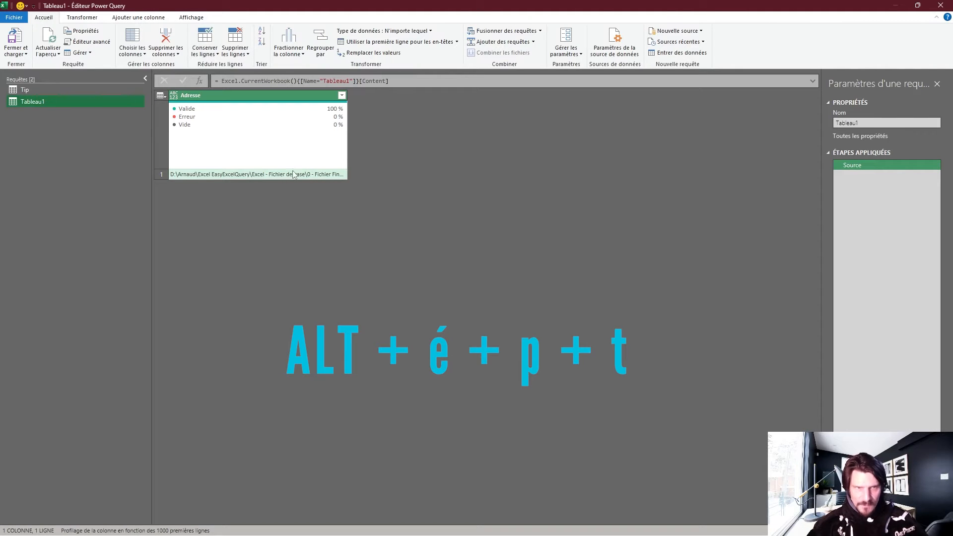
Drill down into the file path in the first row of the Adresse column to turn the query into a text value.
{"action": "left_click", "coordinate": [232, 174]}
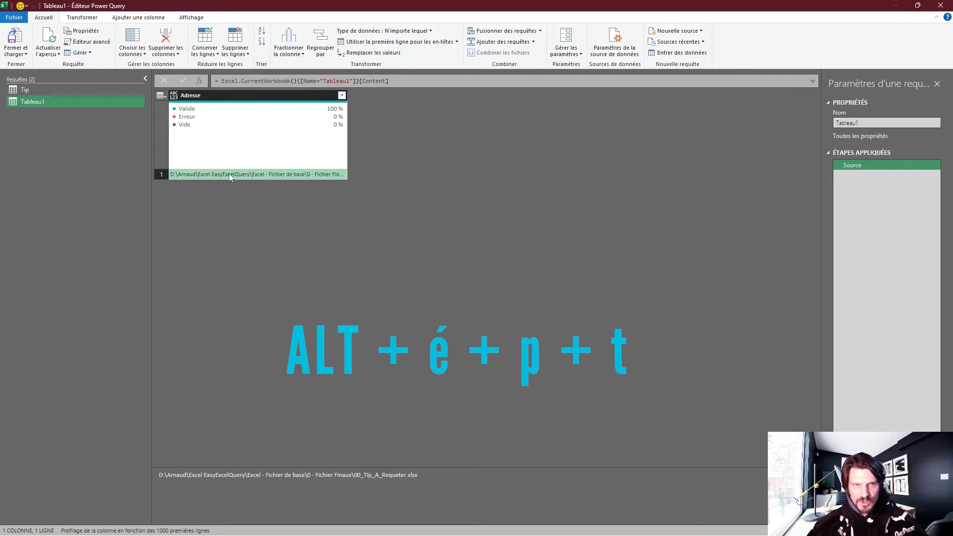
{"action": "right_click", "coordinate": [230, 174]}
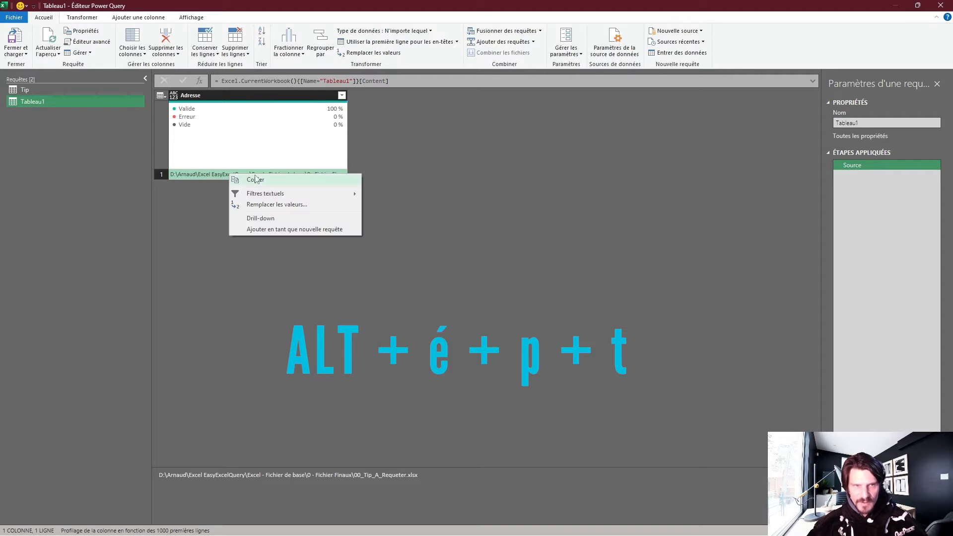
{"action": "left_click", "coordinate": [268, 217]}
{"action": "left_click_drag", "start_coordinate": [415, 96], "coordinate": [164, 92]}
Rename the drilled-down query as Ad_Fichier and copy its new name.
{"action": "left_click_drag", "start_coordinate": [864, 123], "coordinate": [795, 128]}
{"action": "type", "text": "Ad_Fichier"}
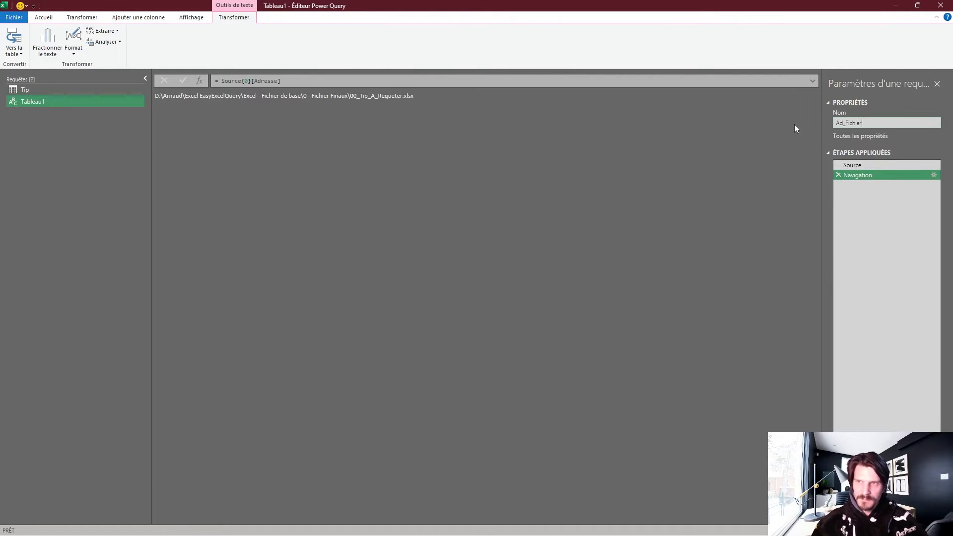
{"action": "key", "text": "ctrl+shift+Left"}
{"action": "key", "text": "ctrl+shift+Left"}
{"action": "key", "text": "ctrl+c"}
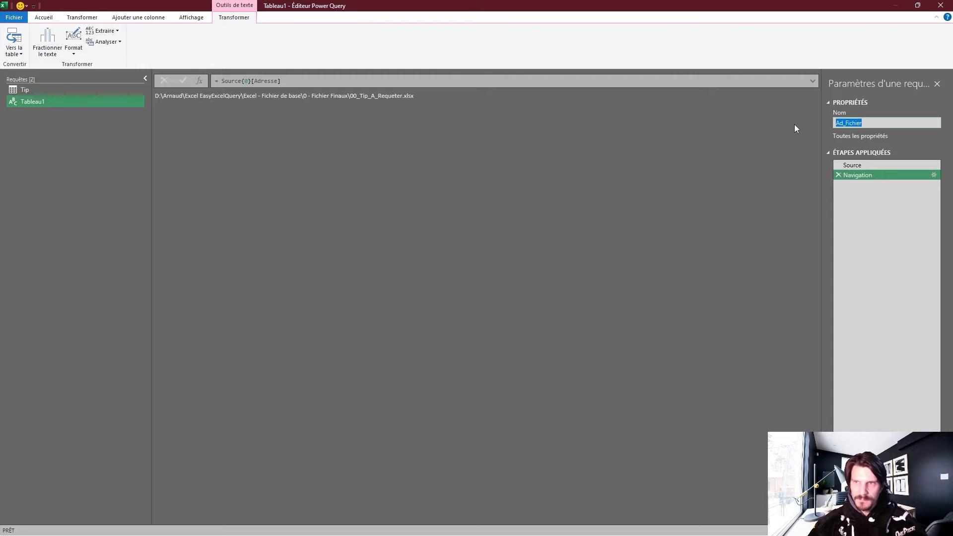
{"action": "key", "text": "Return"}
Replace the hard-coded file path in the Tip query's Source step with #"Ad_Fichier".
{"action": "left_click", "coordinate": [61, 93]}
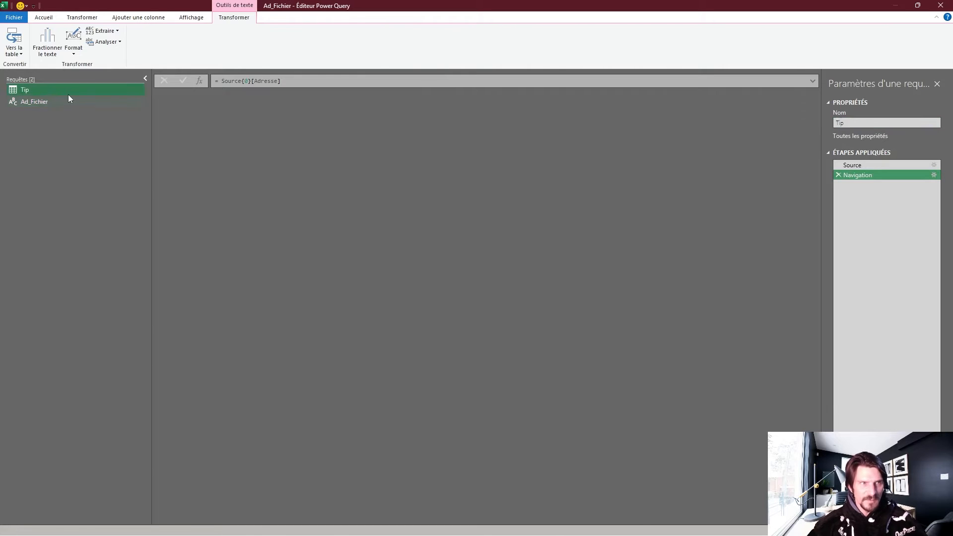
{"action": "left_click", "coordinate": [874, 166]}
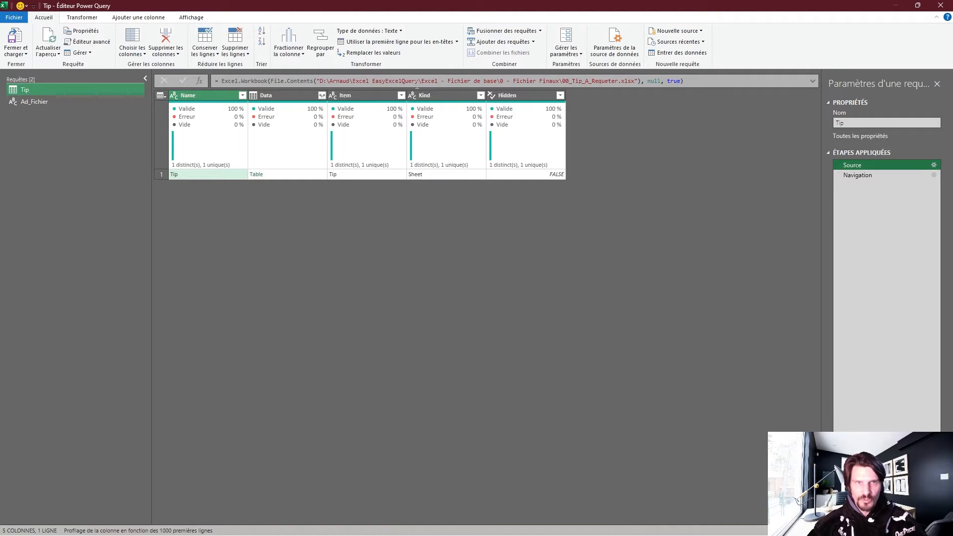
{"action": "left_click_drag", "start_coordinate": [318, 81], "coordinate": [638, 81]}
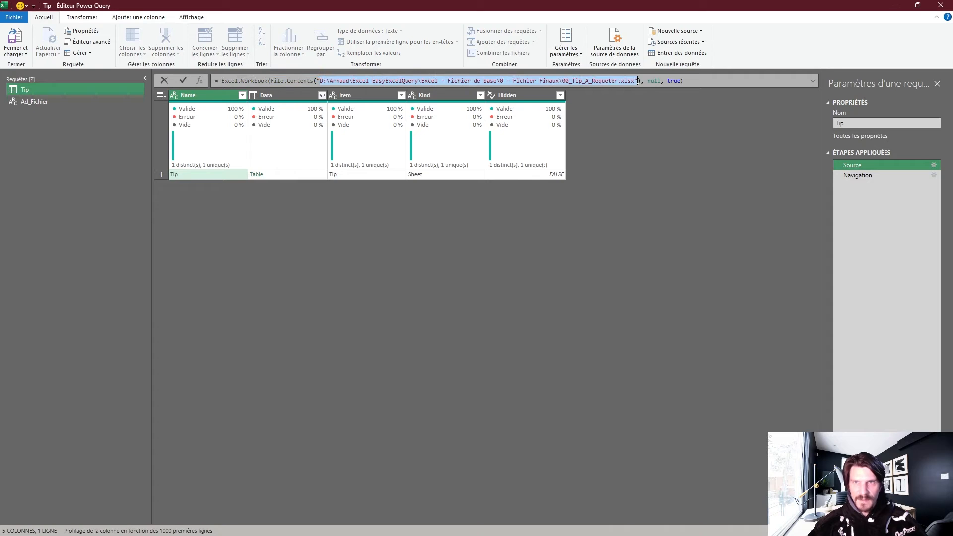
{"action": "key", "text": "ctrl+v"}
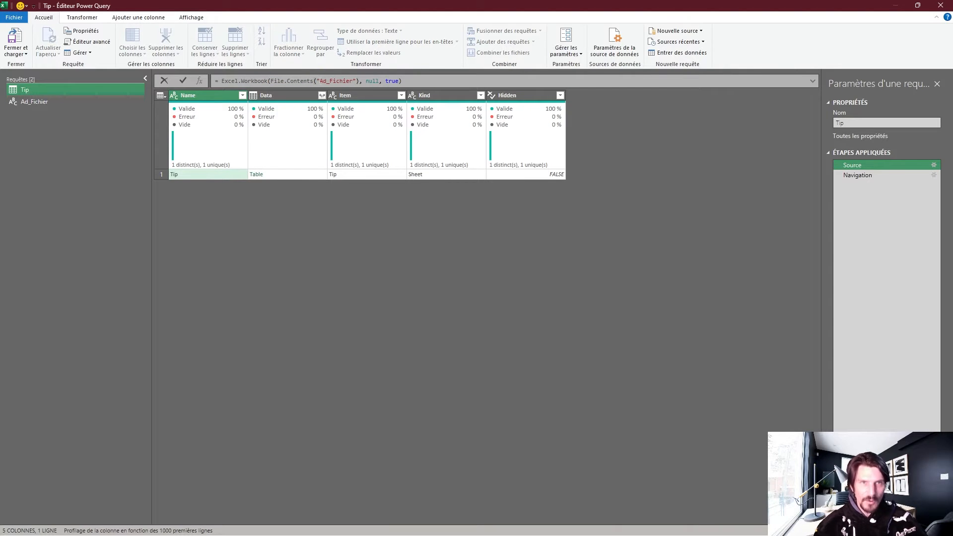
{"action": "type", "text": "#"}
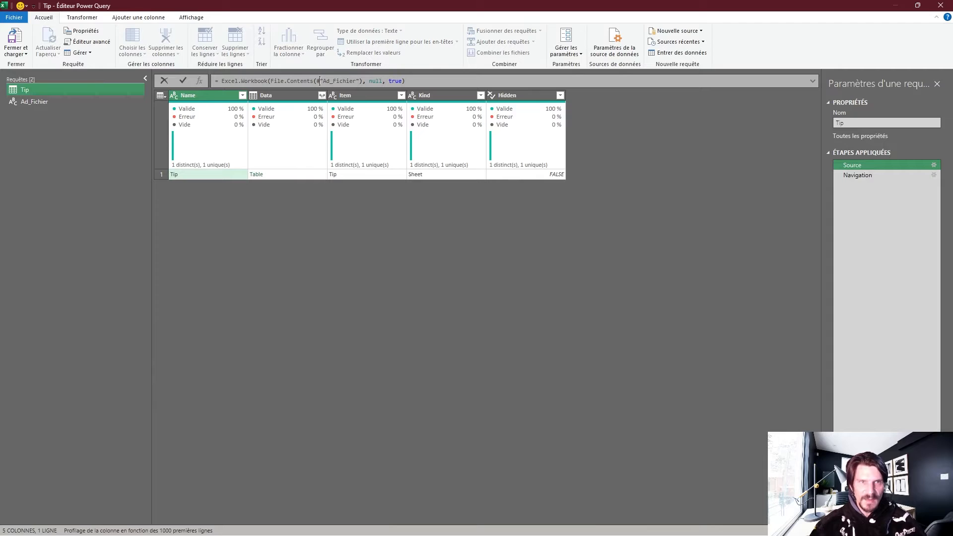
{"action": "key", "text": "Return"}
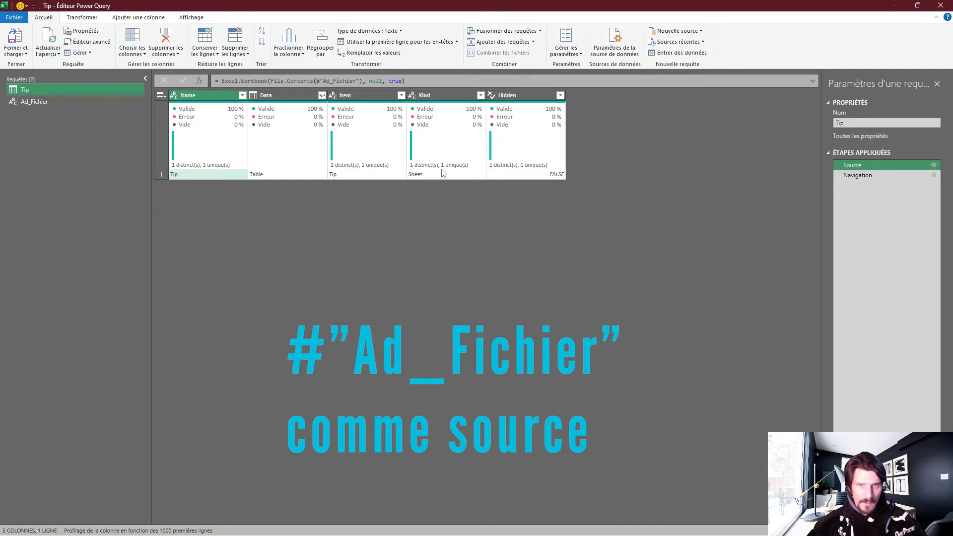
Check the Tip query's Navigation data, the path held in Ad_Fichier, and the reference to it in Tip's Source step.
{"action": "left_click", "coordinate": [282, 175]}
{"action": "left_click", "coordinate": [865, 176]}
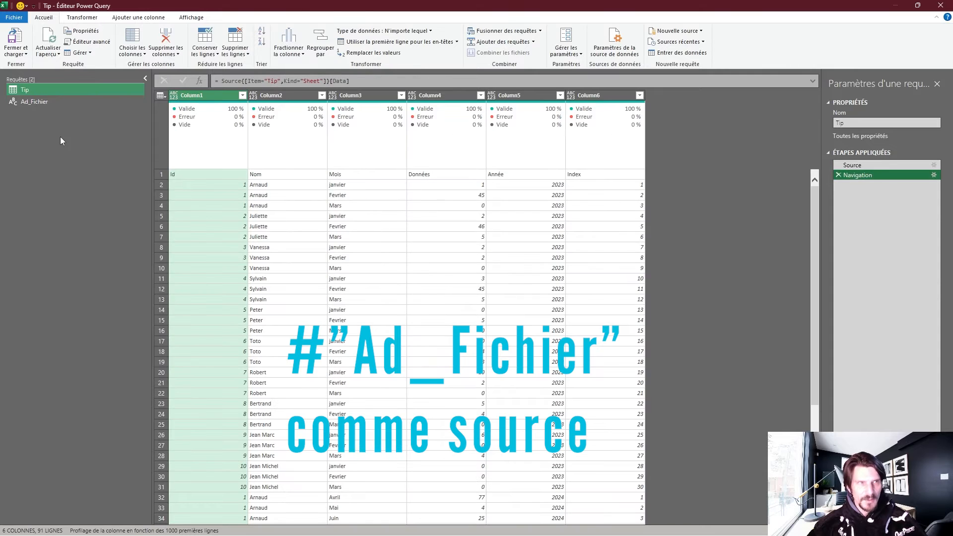
{"action": "left_click", "coordinate": [43, 102]}
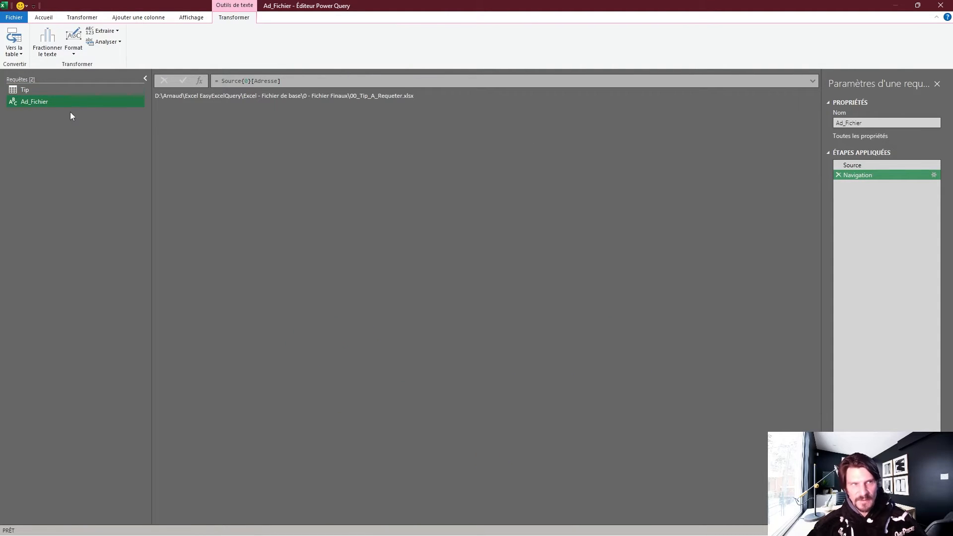
{"action": "left_click_drag", "start_coordinate": [281, 96], "coordinate": [417, 94]}
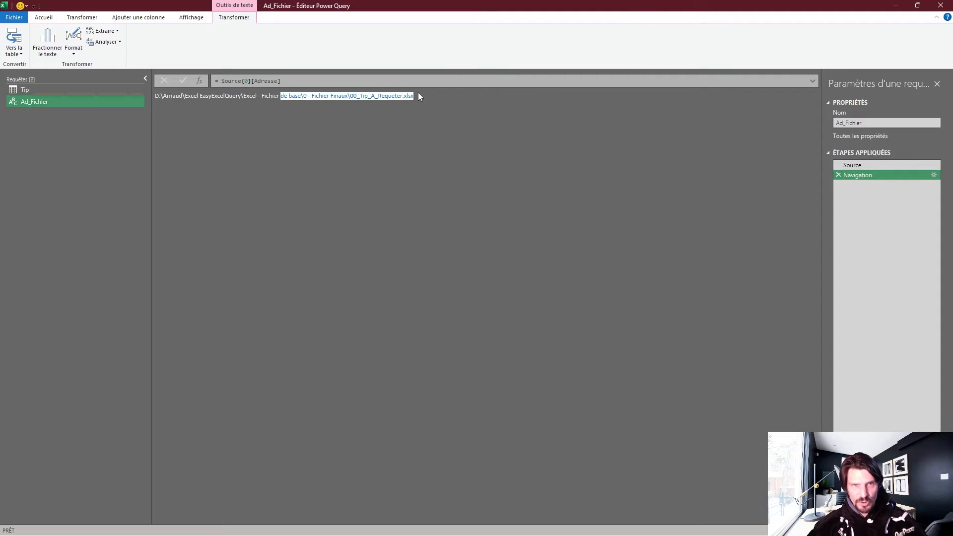
{"action": "left_click", "coordinate": [88, 90]}
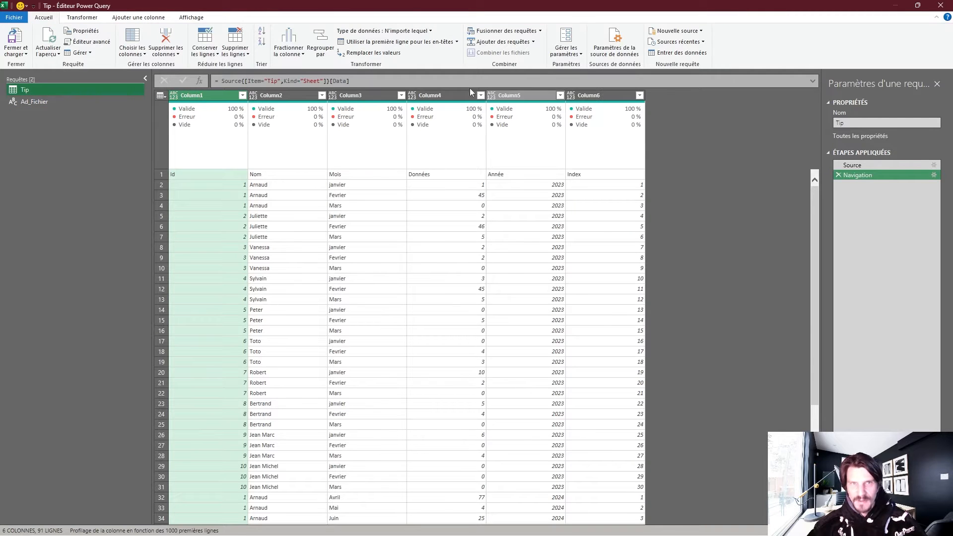
{"action": "left_click", "coordinate": [851, 166]}
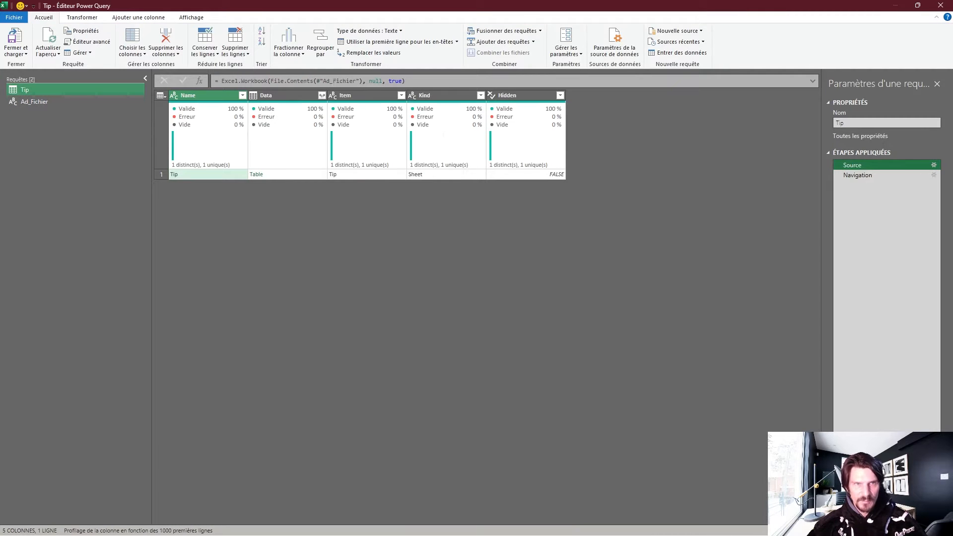
{"action": "left_click_drag", "start_coordinate": [323, 81], "coordinate": [360, 81]}
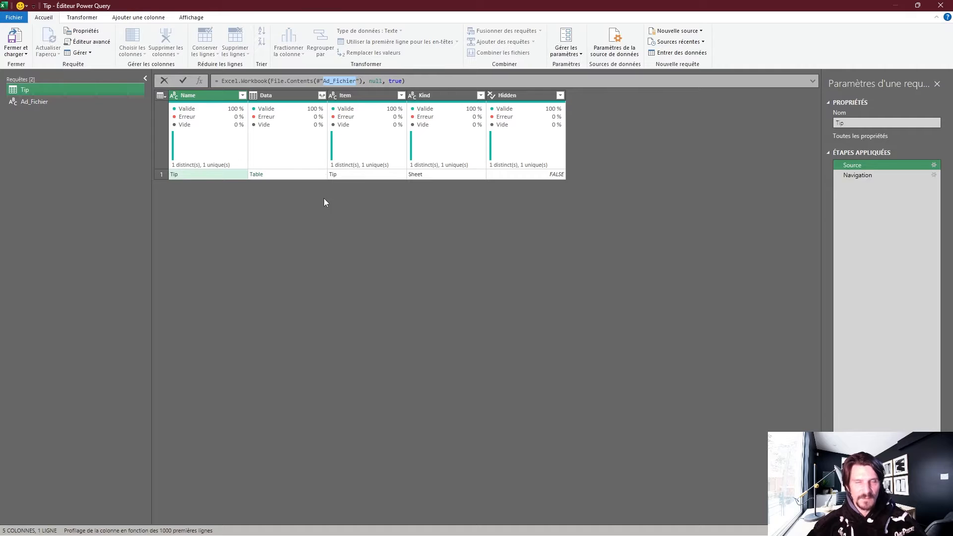
{"action": "left_click", "coordinate": [329, 211]}
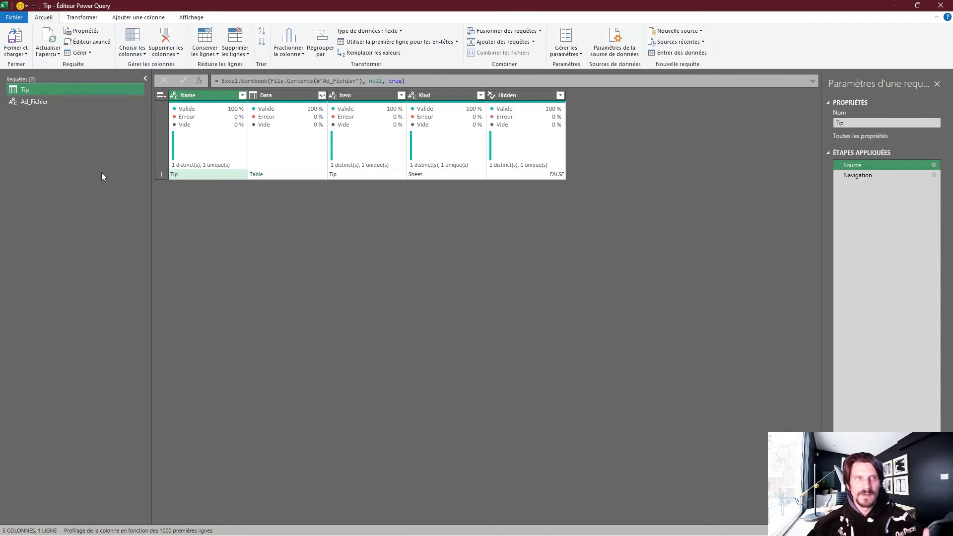
Close and load the queries into the workbook, and reopen the Tip query in the Power Query Editor.
{"action": "left_click", "coordinate": [16, 52]}
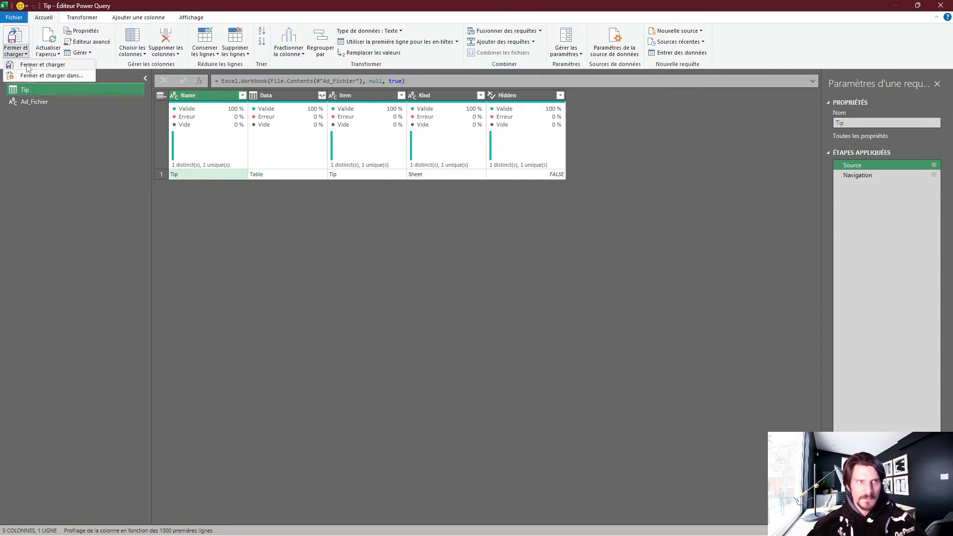
{"action": "left_click", "coordinate": [43, 65]}
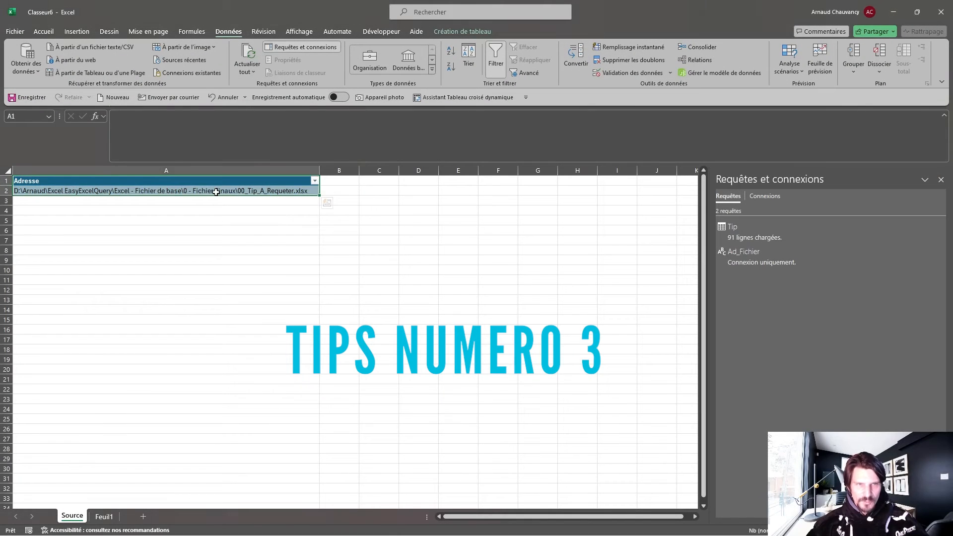
{"action": "left_click", "coordinate": [216, 192]}
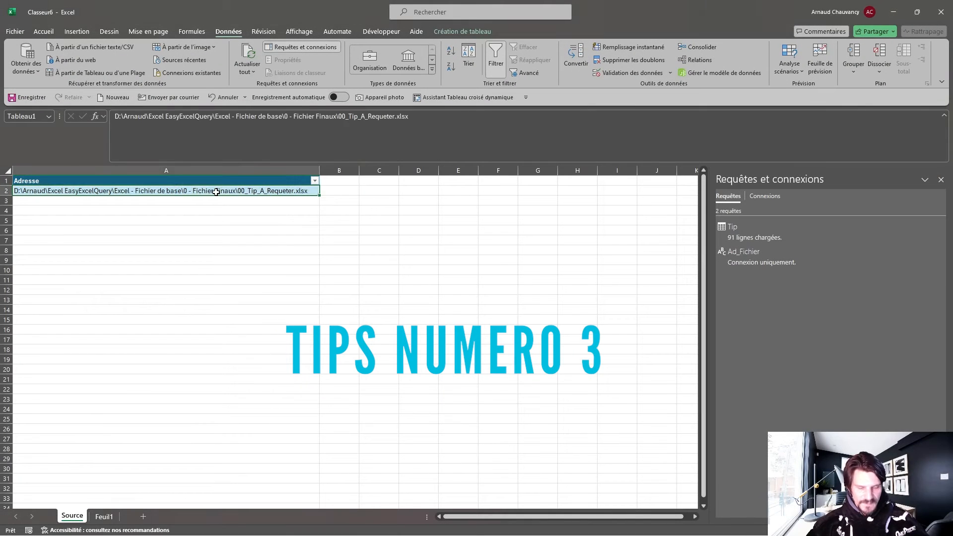
{"action": "key", "text": "alt+F12"}
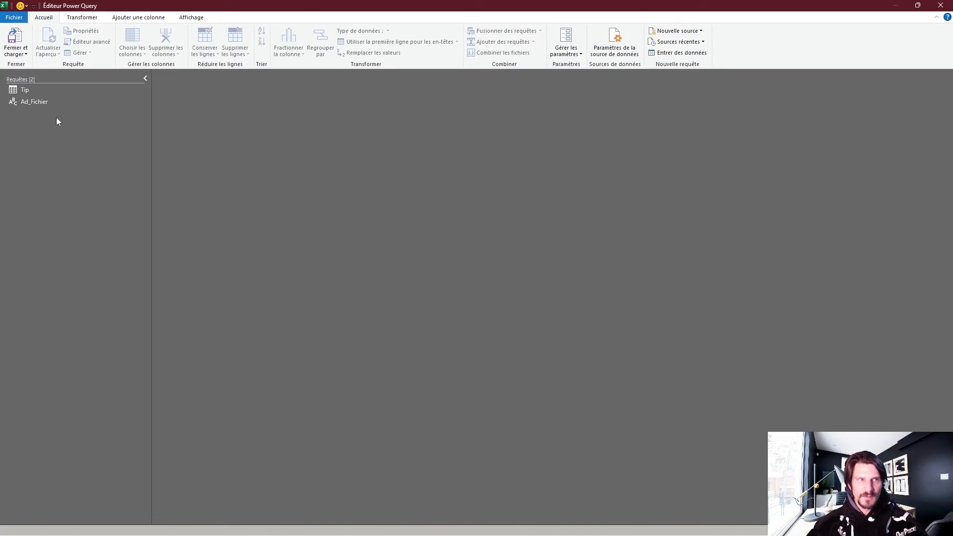
{"action": "left_click", "coordinate": [23, 88]}
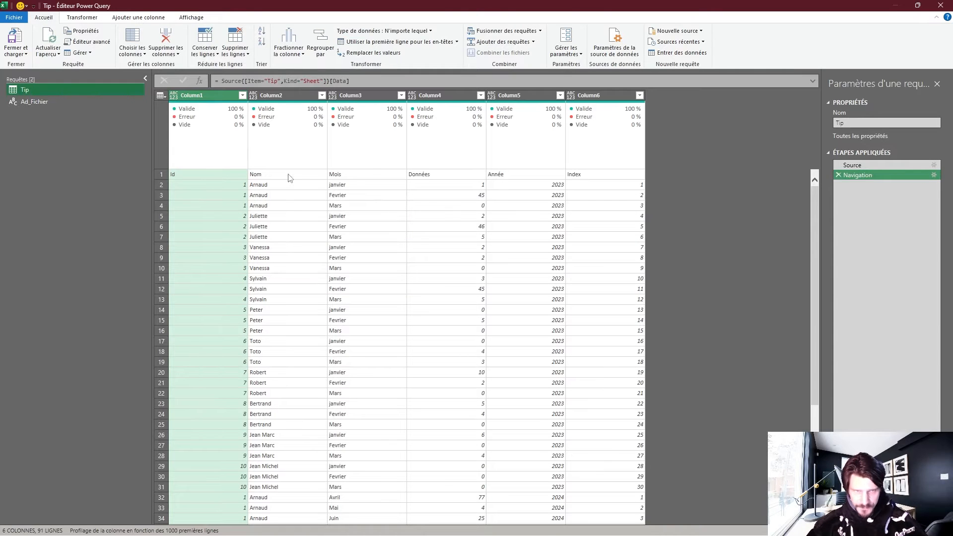
Try using the first row of the Tip query as headers, and delete the promoted-headers step.
{"action": "left_click", "coordinate": [160, 174]}
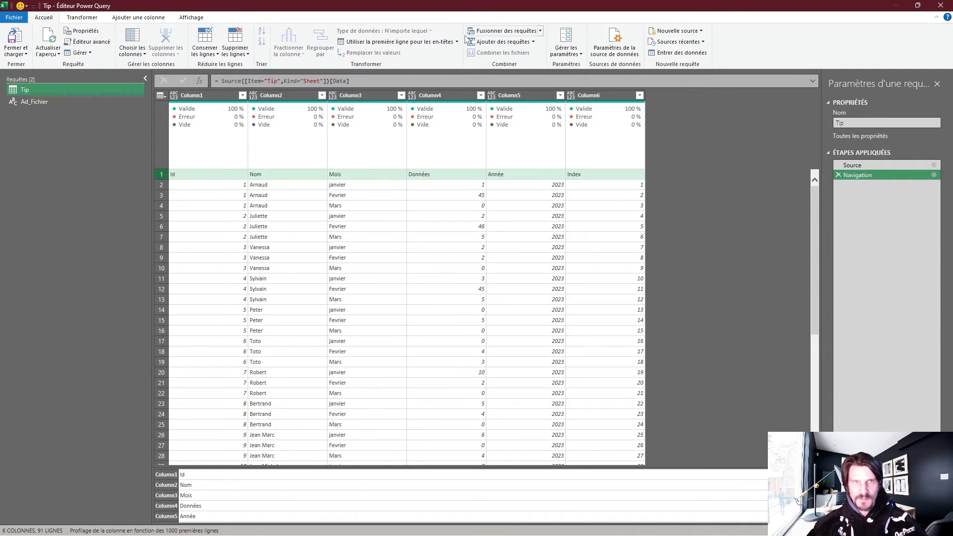
{"action": "left_click", "coordinate": [371, 42]}
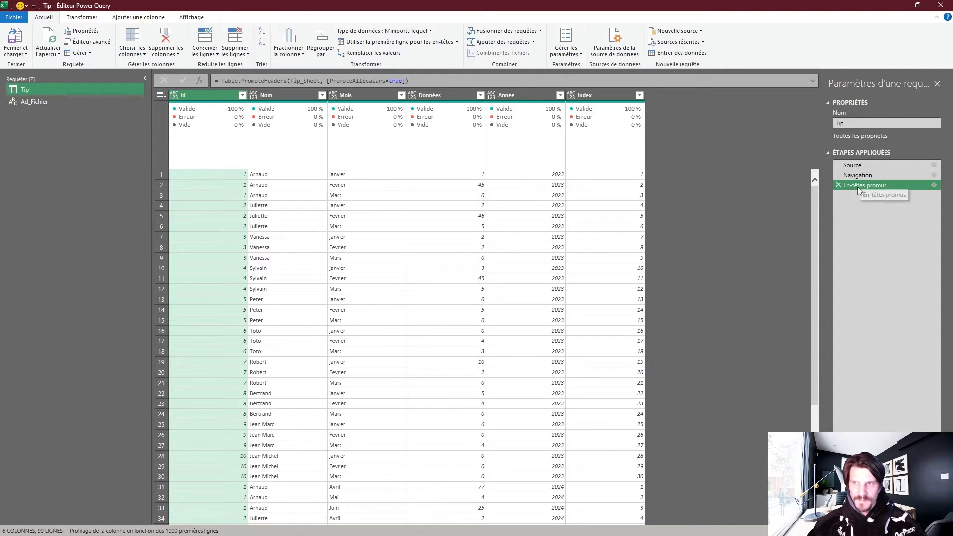
{"action": "left_click", "coordinate": [838, 185]}
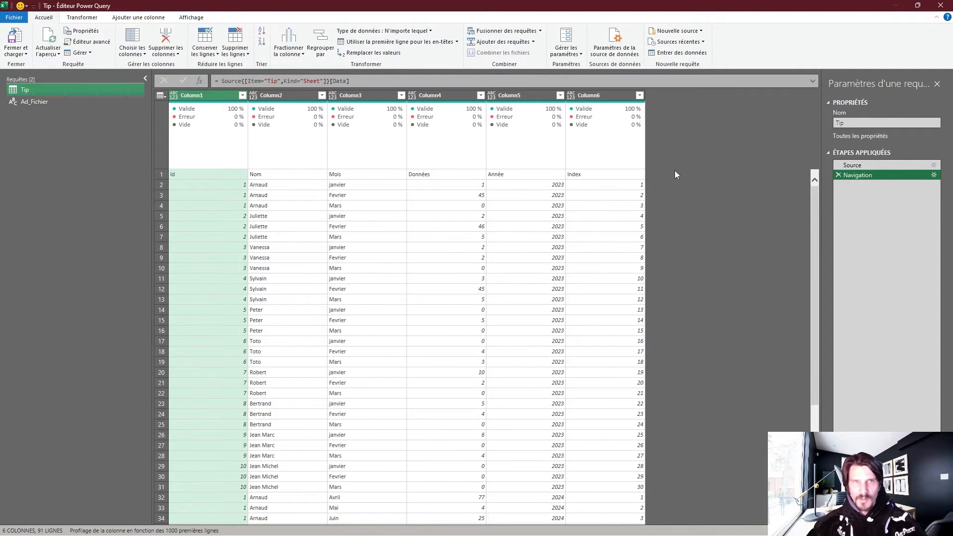
Set the second argument of Excel.Workbook in the Tip query's Source step to true, and check the column headers in Navigation.
{"action": "left_click", "coordinate": [859, 164]}
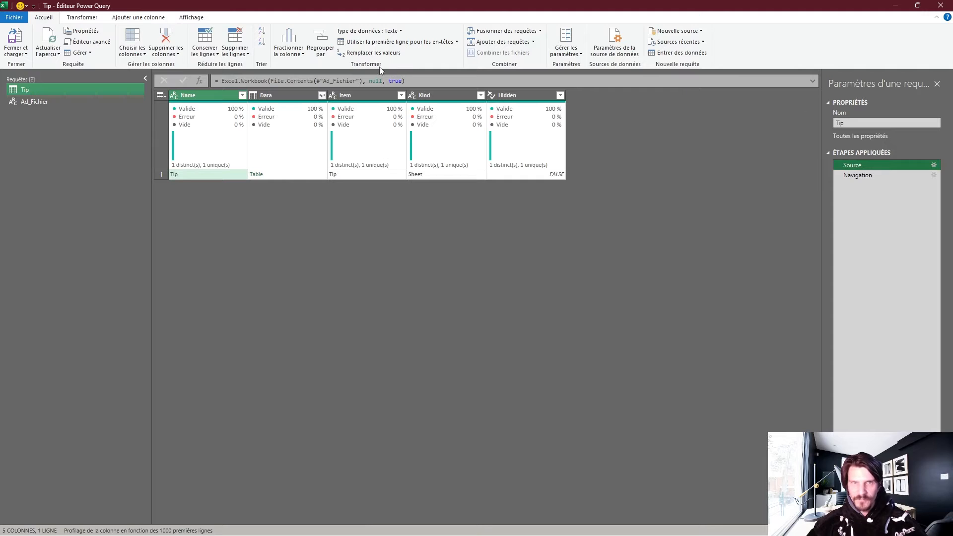
{"action": "double_click", "coordinate": [370, 81]}
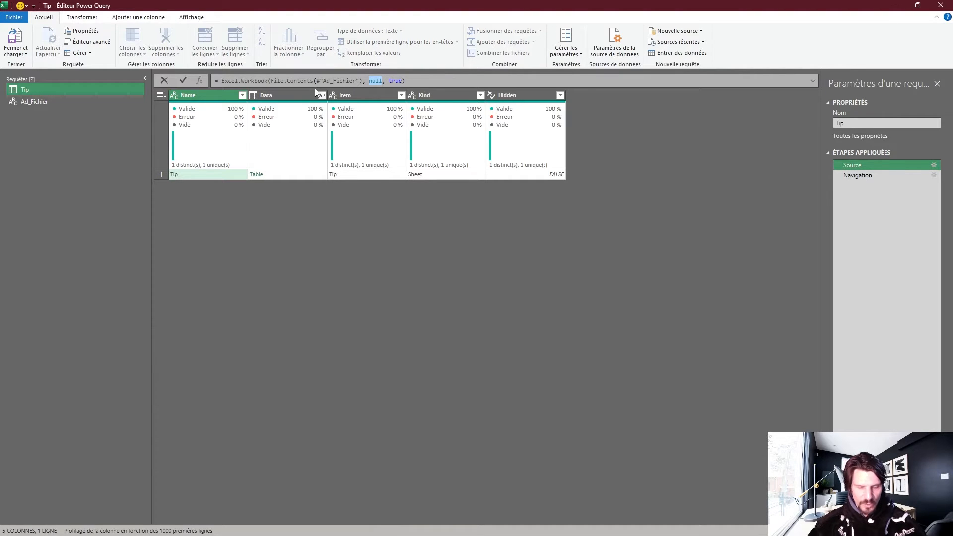
{"action": "type", "text": "true"}
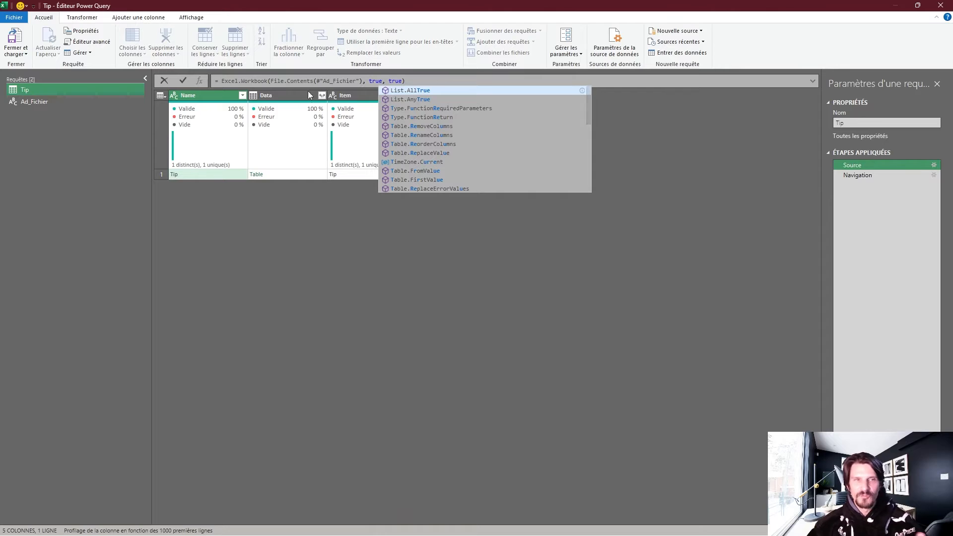
{"action": "key", "text": "Return"}
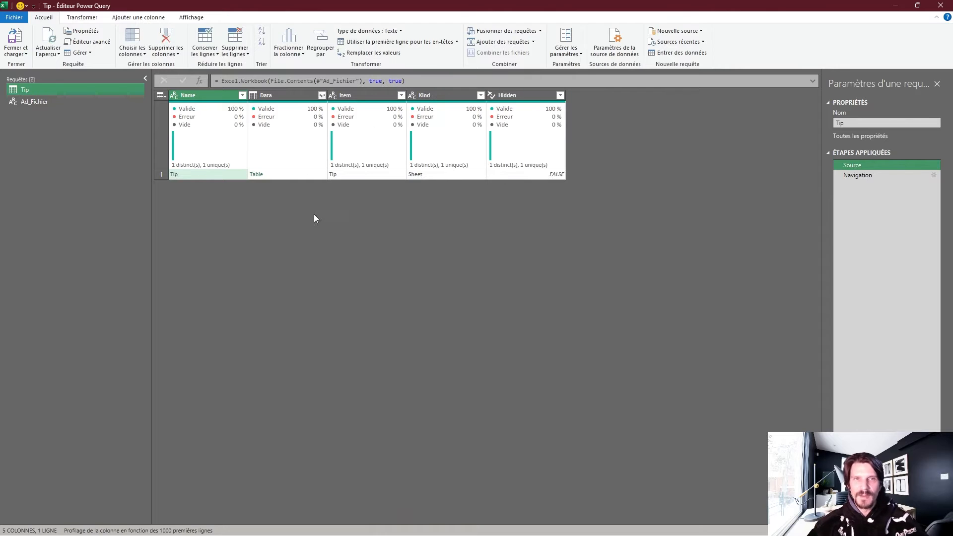
{"action": "left_click", "coordinate": [855, 176]}
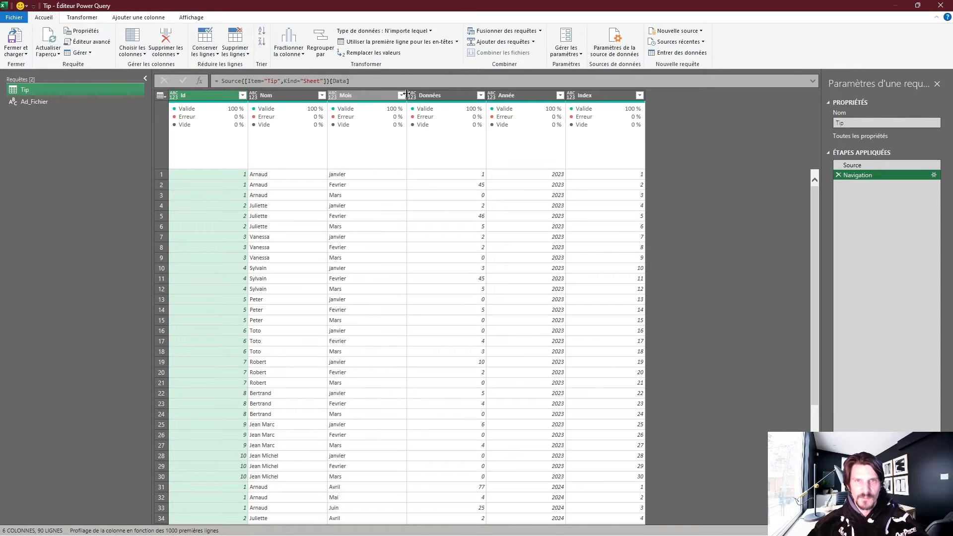
{"action": "mouse_move", "coordinate": [615, 108]}
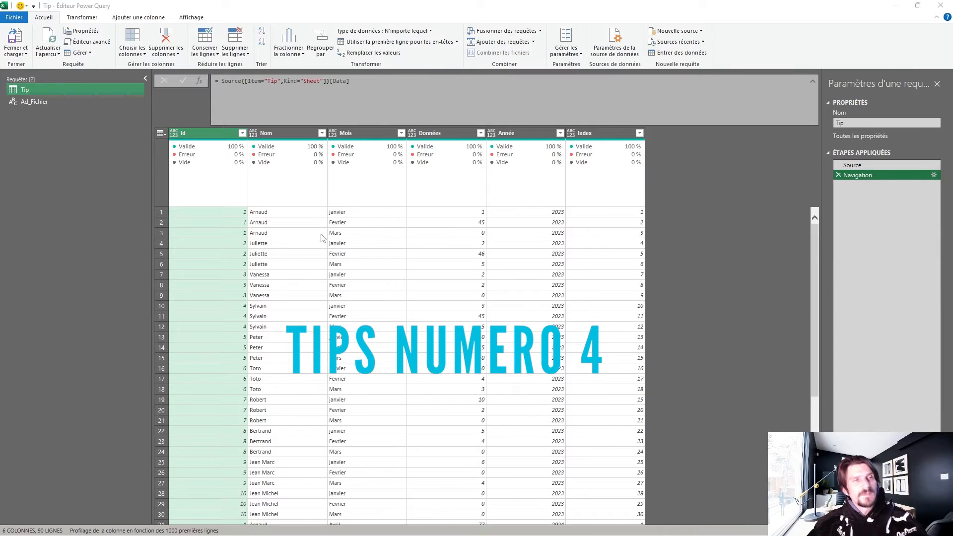
{"action": "left_click", "coordinate": [58, 152]}
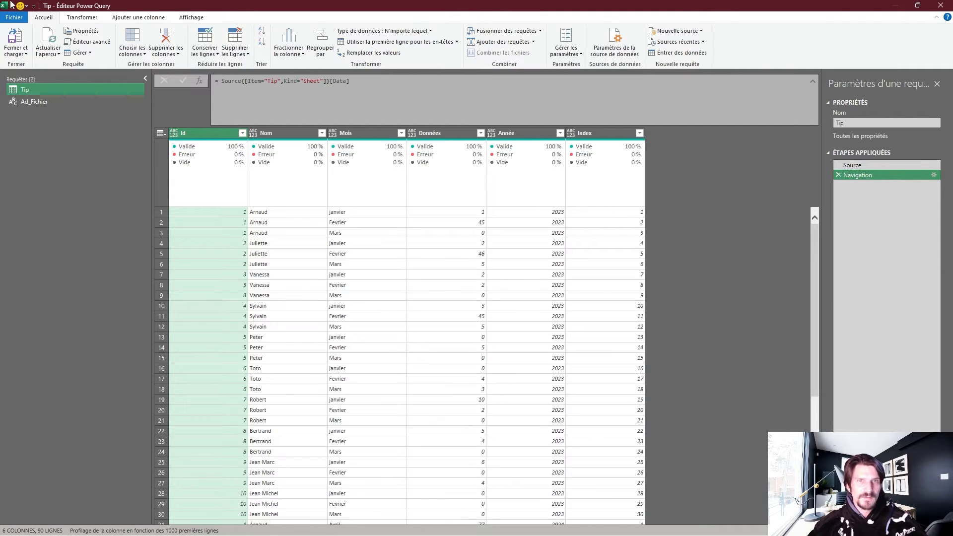
{"action": "left_click", "coordinate": [94, 19]}
{"action": "left_click", "coordinate": [150, 18]}
{"action": "left_click", "coordinate": [192, 18]}
{"action": "left_click", "coordinate": [152, 20]}
{"action": "left_click", "coordinate": [90, 20]}
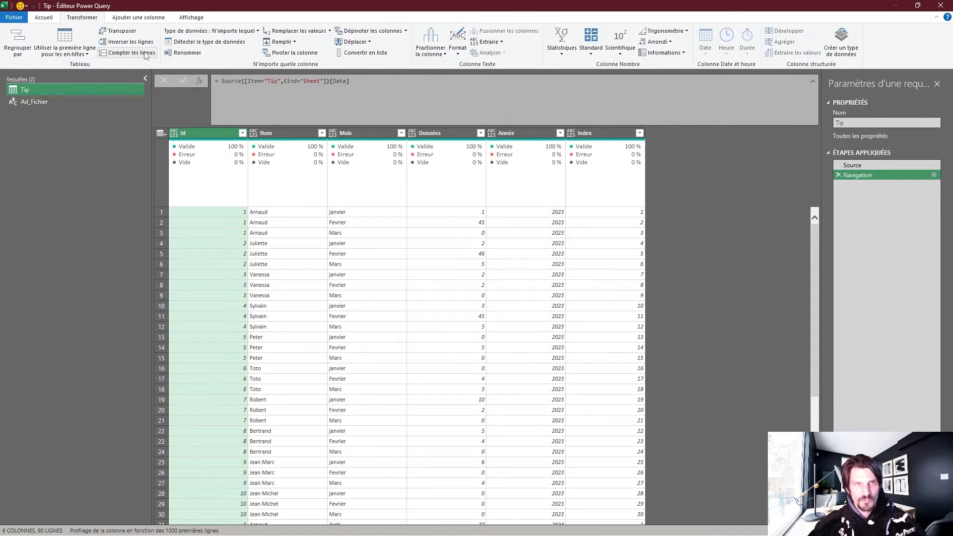
Add the Colonne personnalisée and Standard commands for adding columns to the Quick Access Toolbar.
{"action": "left_click", "coordinate": [131, 22]}
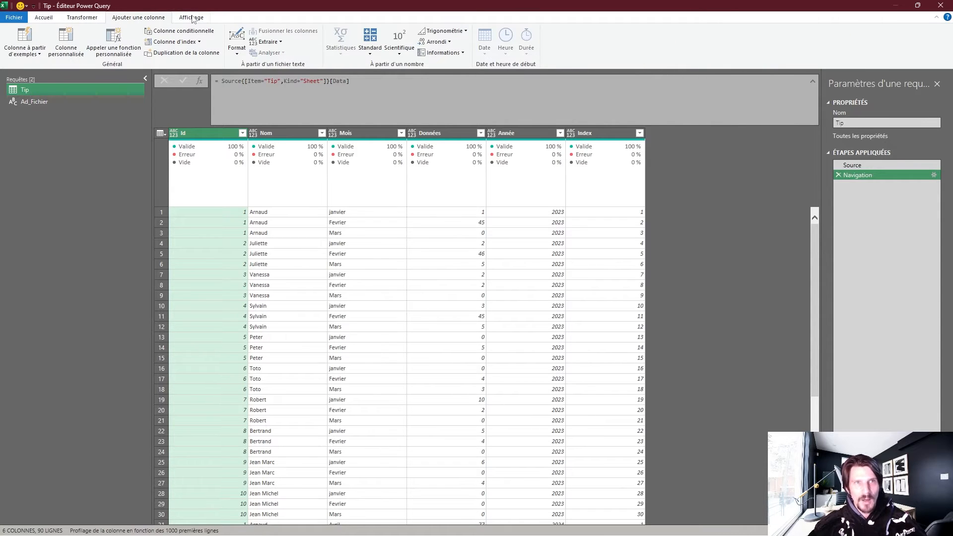
{"action": "right_click", "coordinate": [64, 41]}
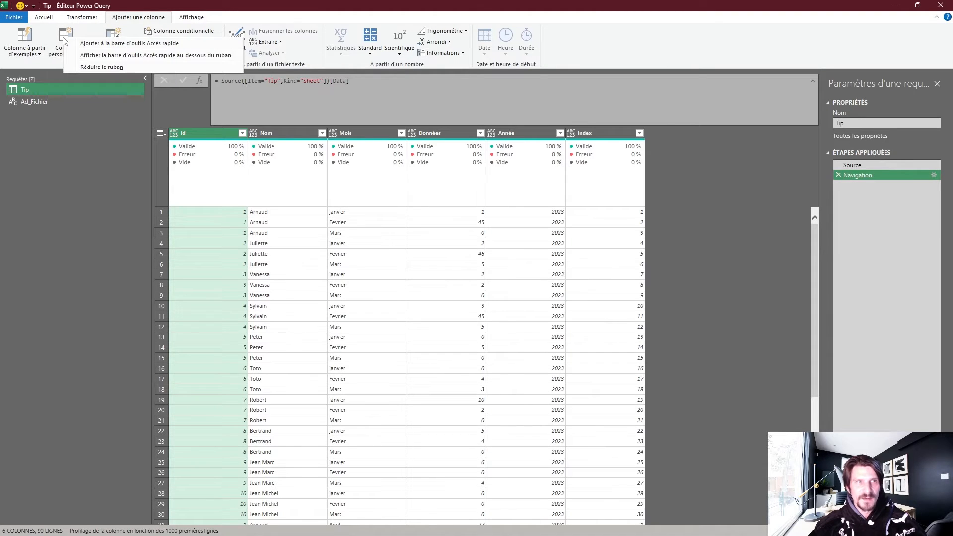
{"action": "left_click", "coordinate": [103, 44]}
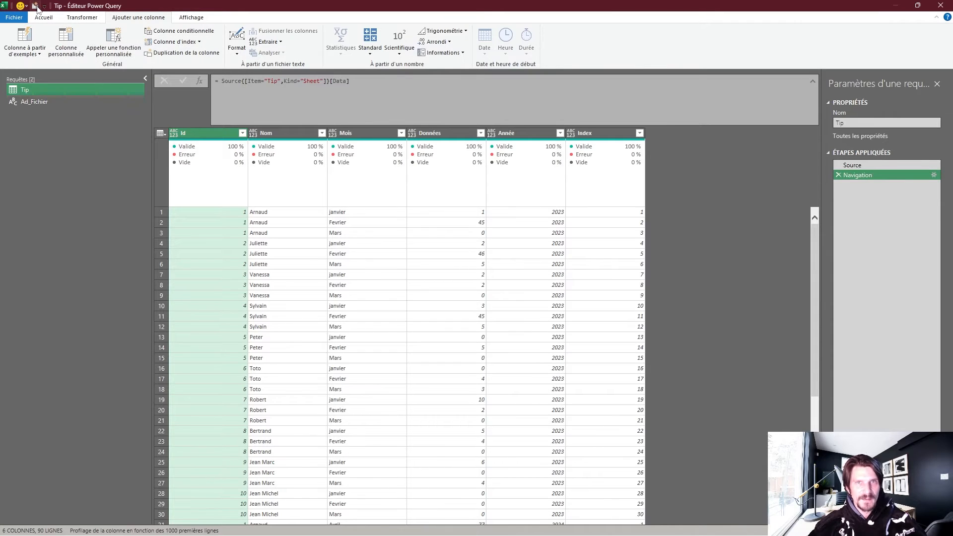
{"action": "right_click", "coordinate": [370, 39]}
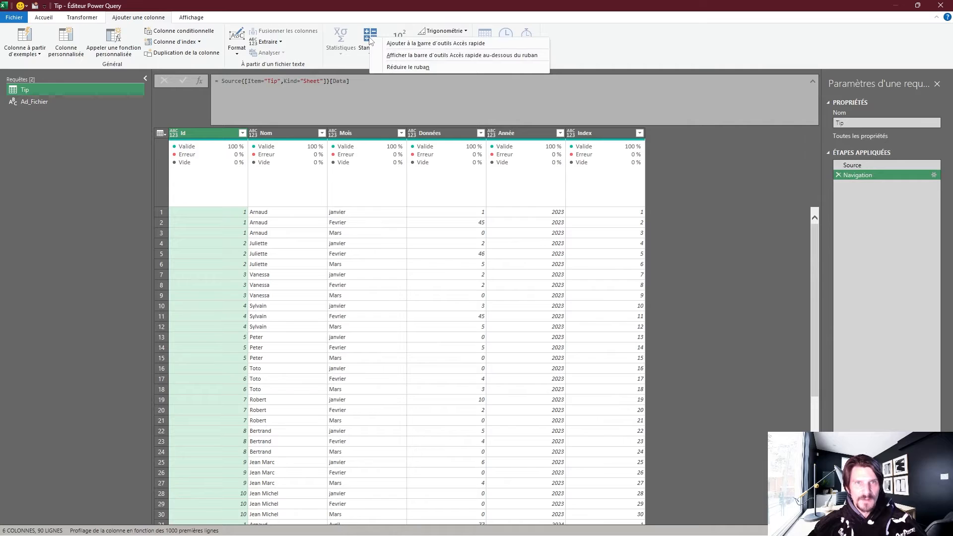
{"action": "left_click", "coordinate": [416, 44]}
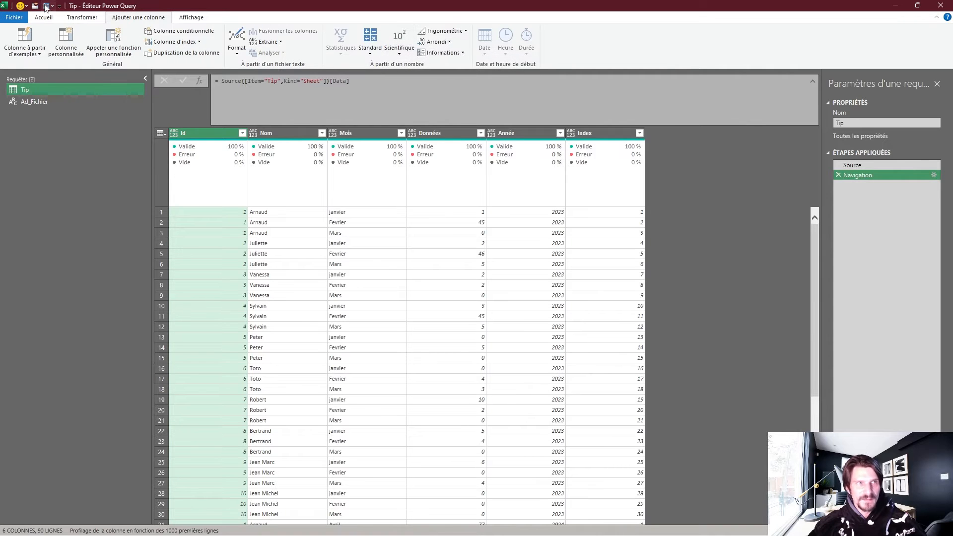
Add the Nouvelle source command to the Quick Access Toolbar.
{"action": "left_click", "coordinate": [44, 18]}
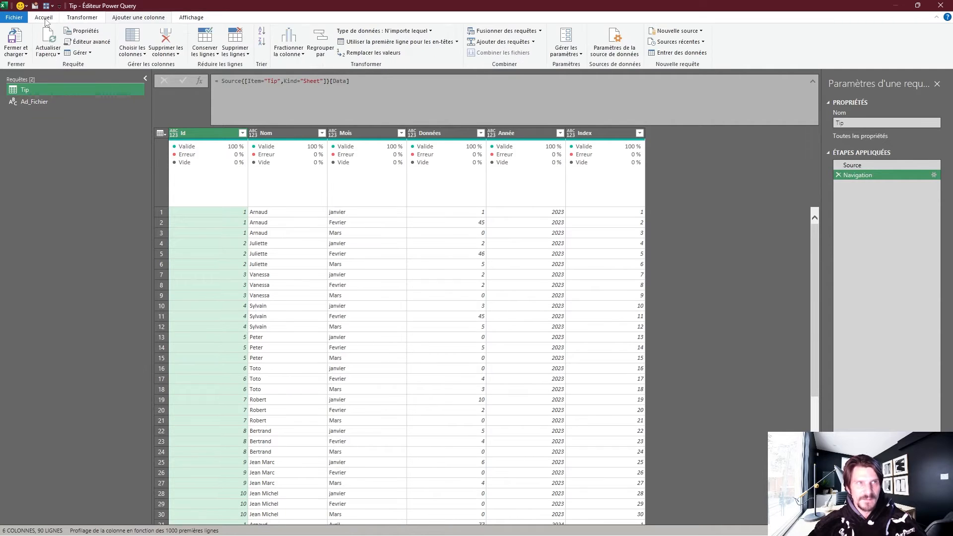
{"action": "right_click", "coordinate": [671, 34]}
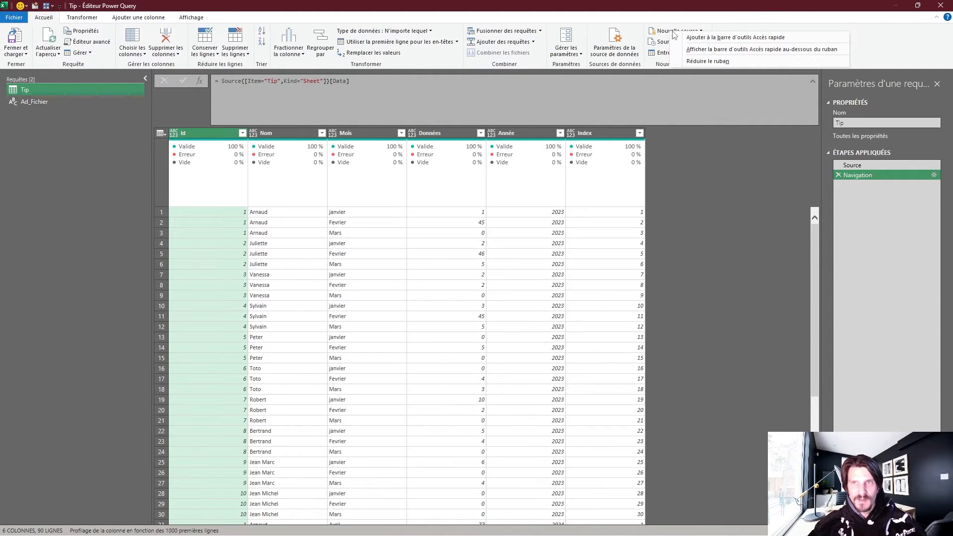
{"action": "left_click", "coordinate": [715, 37]}
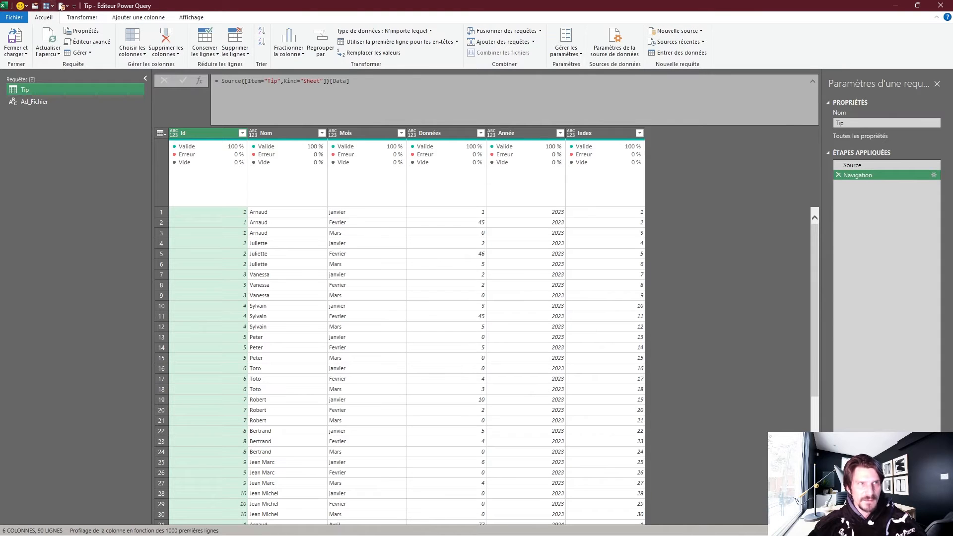
Check the options of the added Standard shortcut, and display the Quick Access Toolbar below the ribbon.
{"action": "left_click", "coordinate": [66, 7]}
{"action": "left_click", "coordinate": [48, 6]}
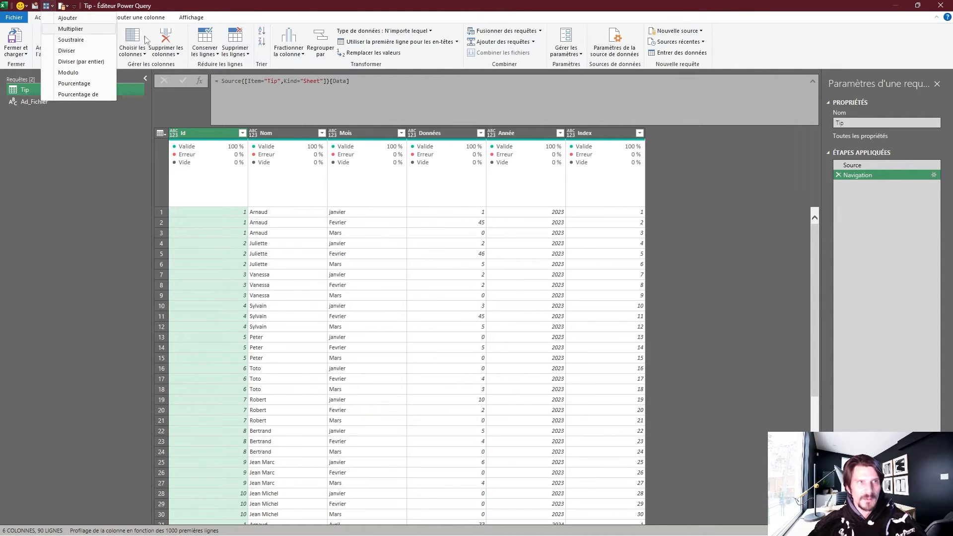
{"action": "left_click", "coordinate": [178, 64]}
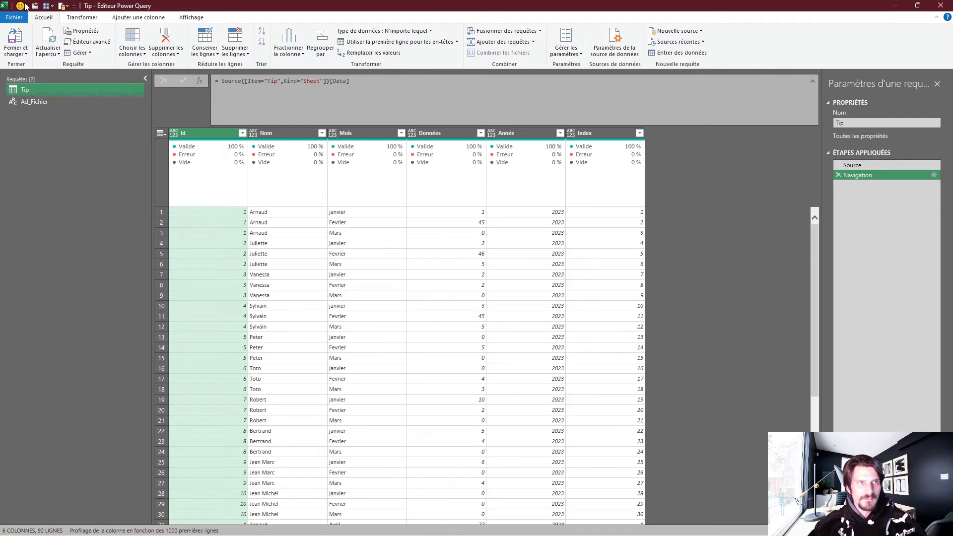
{"action": "left_click", "coordinate": [74, 6]}
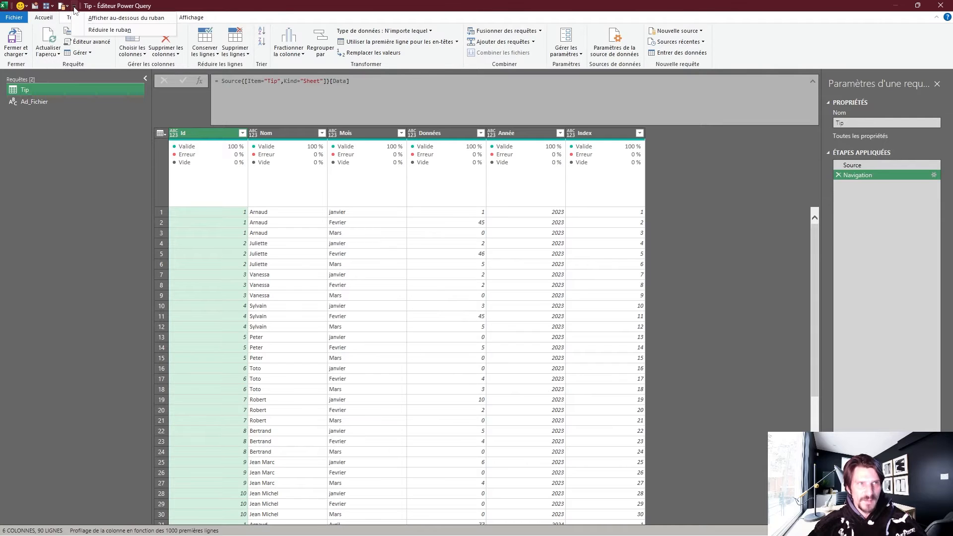
{"action": "left_click", "coordinate": [98, 19]}
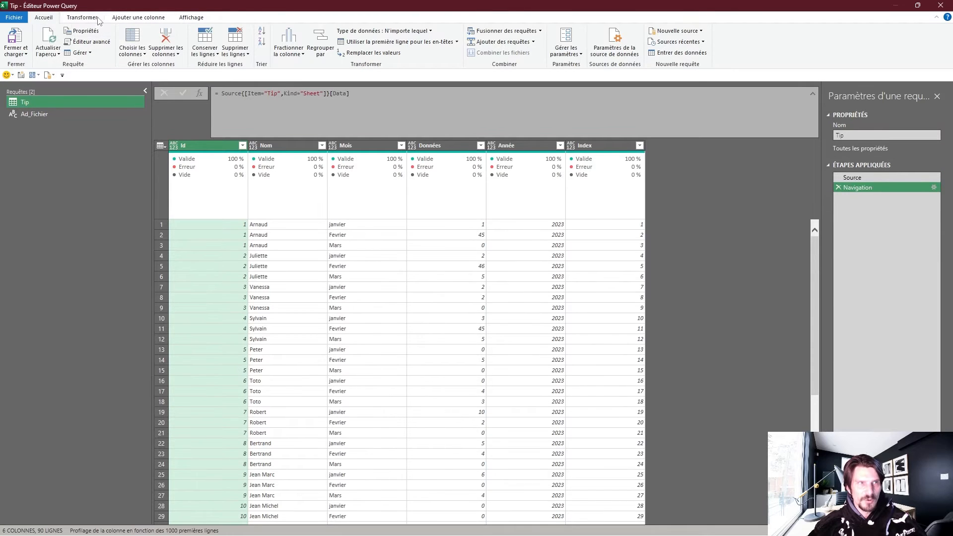
Examine what the Colonne personnalisée, Standard and Nouvelle source shortcuts offer, without applying any of them.
{"action": "left_click", "coordinate": [8, 75]}
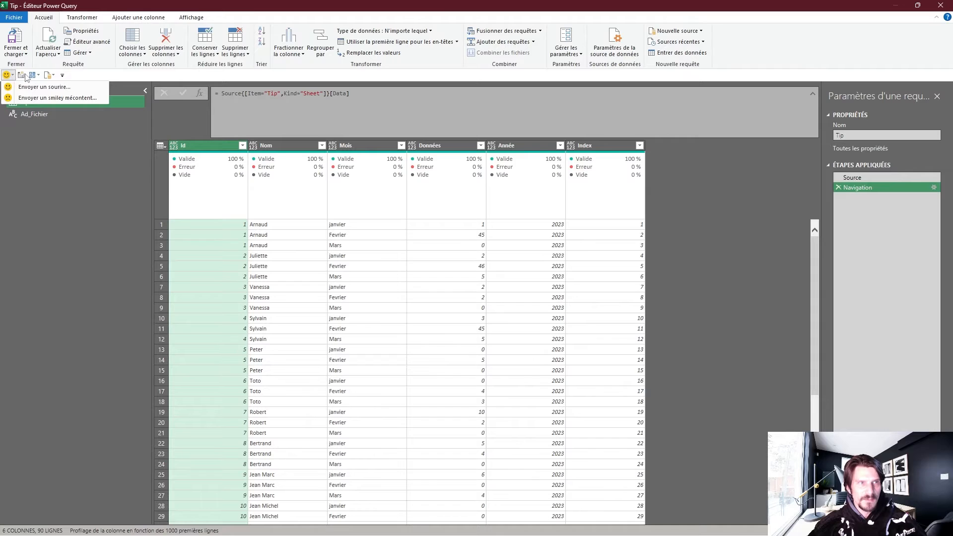
{"action": "left_click", "coordinate": [23, 75]}
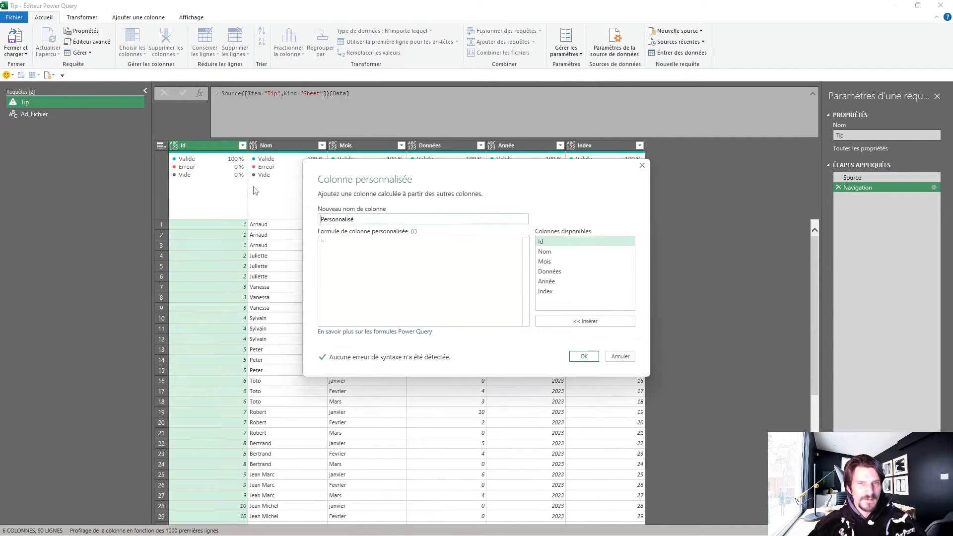
{"action": "left_click", "coordinate": [620, 357]}
{"action": "left_click", "coordinate": [38, 75]}
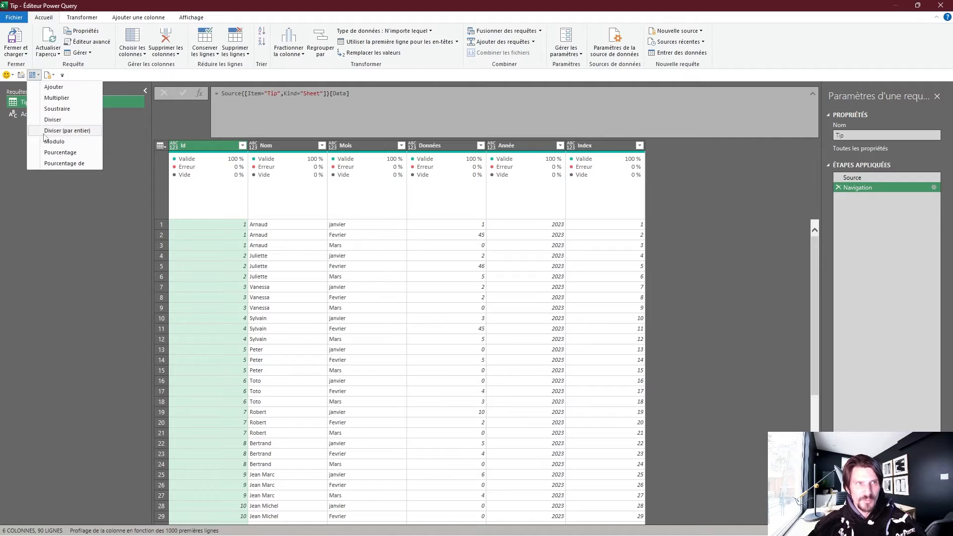
{"action": "left_click", "coordinate": [73, 231]}
{"action": "left_click", "coordinate": [53, 75]}
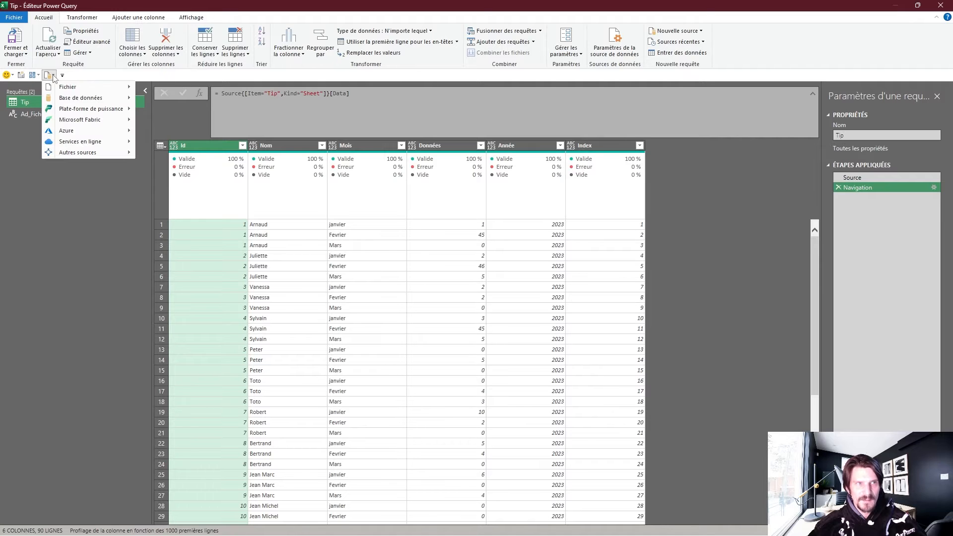
{"action": "left_click", "coordinate": [77, 167]}
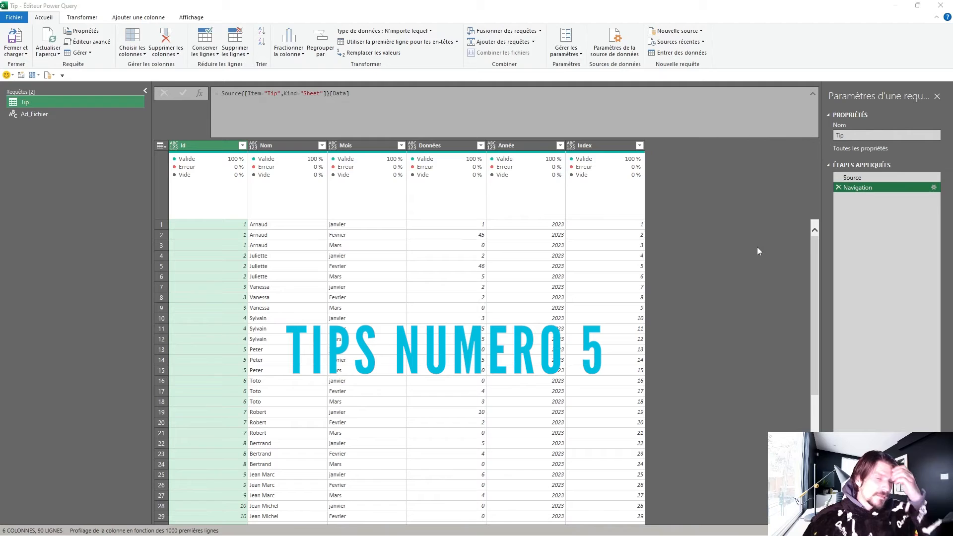
Insert a custom step after Navigation in the Tip query with the formula Table.ColumnNames, and read the function's example.
{"action": "left_click_drag", "start_coordinate": [252, 93], "coordinate": [225, 93]}
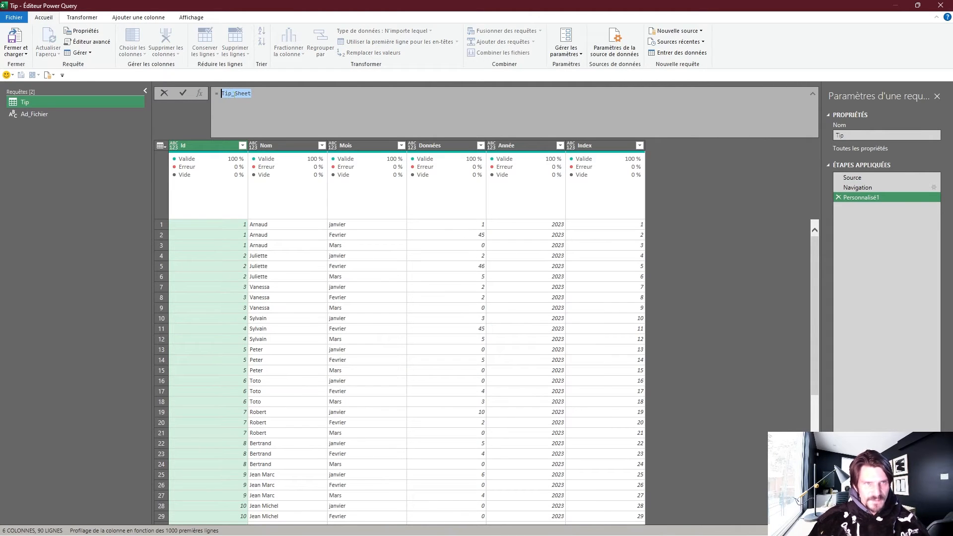
{"action": "type", "text": "tablecolumnnames"}
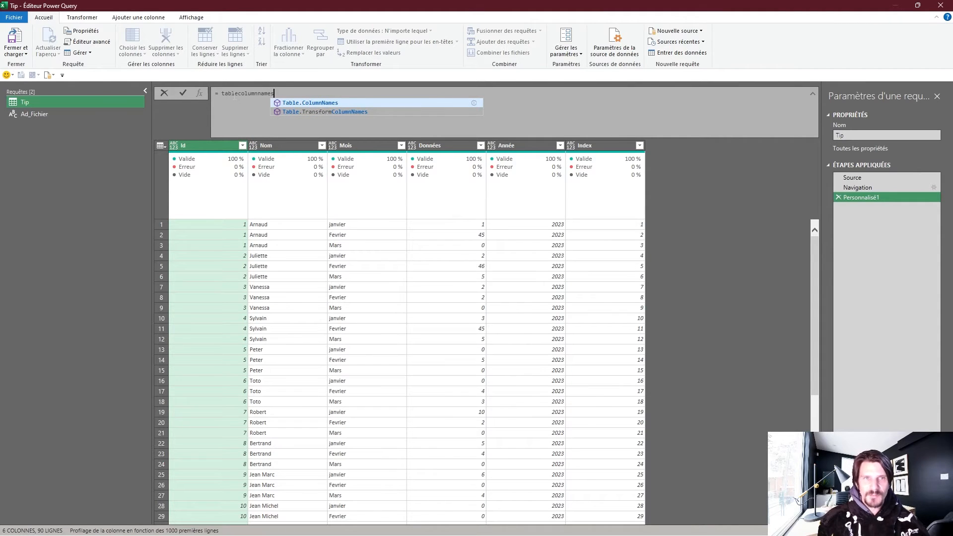
{"action": "key", "text": "Tab"}
{"action": "key", "text": "shift+Return"}
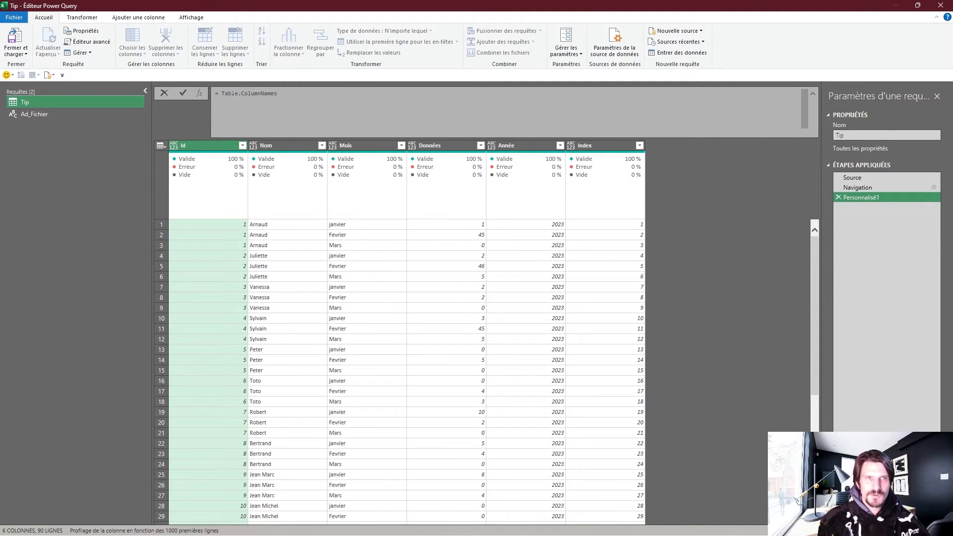
{"action": "key", "text": "Return"}
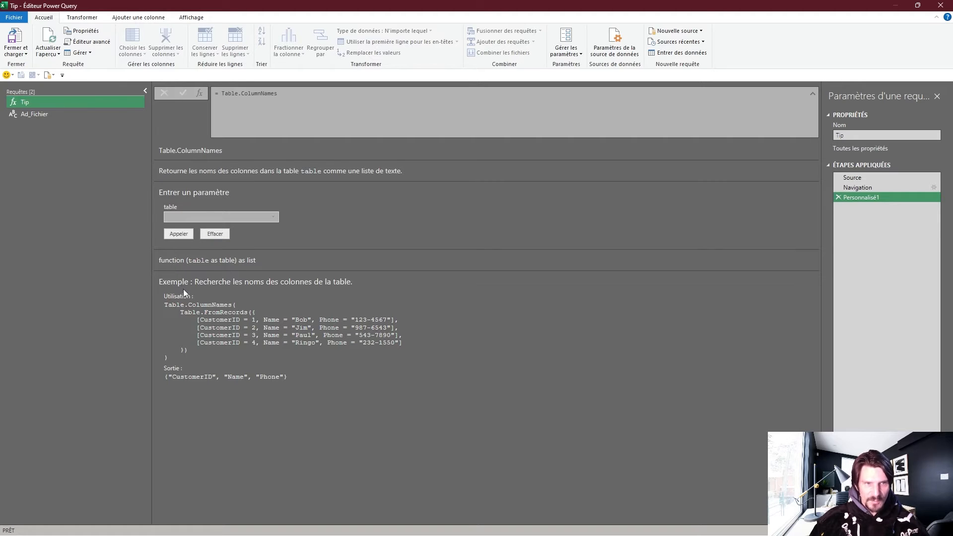
{"action": "left_click_drag", "start_coordinate": [171, 372], "coordinate": [268, 381]}
{"action": "left_click", "coordinate": [268, 380]}
Clear the custom step's formula and try autocompleting Table.ColumnNames from the partial text table.colum.
{"action": "left_click_drag", "start_coordinate": [277, 93], "coordinate": [218, 94]}
{"action": "key", "text": "BackSpace"}
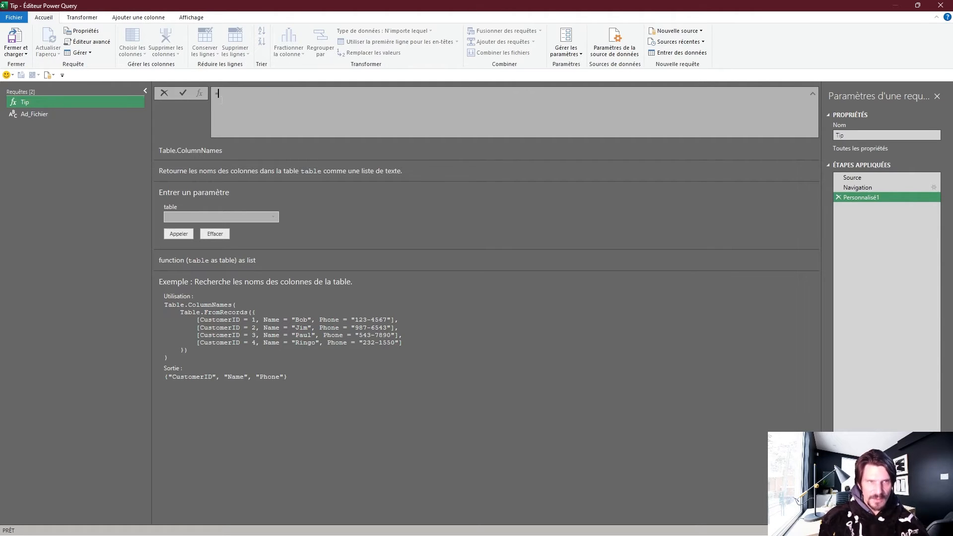
{"action": "type", "text": "table.colum"}
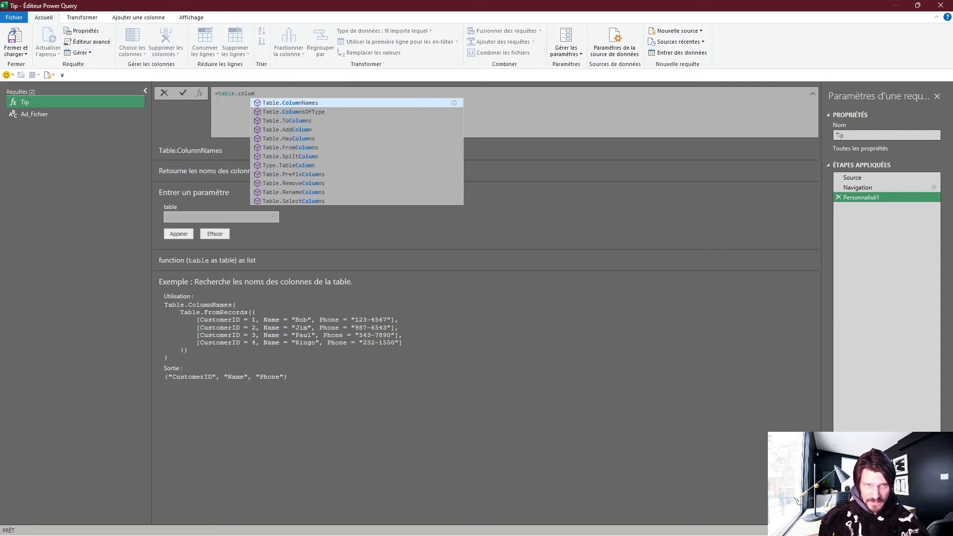
{"action": "key", "text": "Tab"}
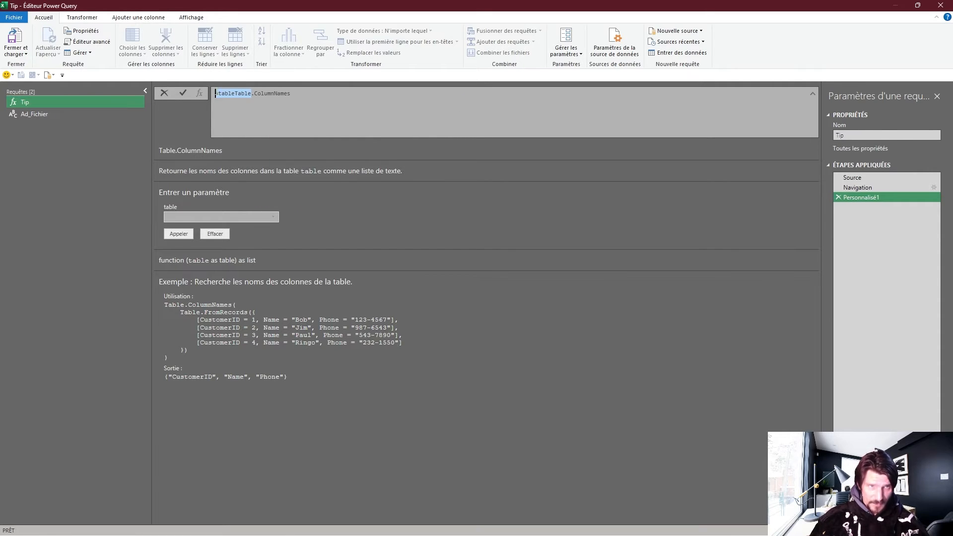
Clear the custom step's formula and autocomplete Table.ColumnNames from the text tablecolumnnam, without the dot.
{"action": "left_click_drag", "start_coordinate": [290, 93], "coordinate": [221, 93]}
{"action": "key", "text": "End"}
{"action": "key", "text": "BackSpace"}
{"action": "key", "text": "BackSpace"}
{"action": "key", "text": "BackSpace"}
{"action": "key", "text": "BackSpace"}
{"action": "key", "text": "BackSpace"}
{"action": "key", "text": "BackSpace"}
{"action": "key", "text": "BackSpace"}
{"action": "key", "text": "BackSpace"}
{"action": "key", "text": "BackSpace"}
{"action": "key", "text": "BackSpace"}
{"action": "key", "text": "BackSpace"}
{"action": "key", "text": "BackSpace"}
{"action": "key", "text": "BackSpace"}
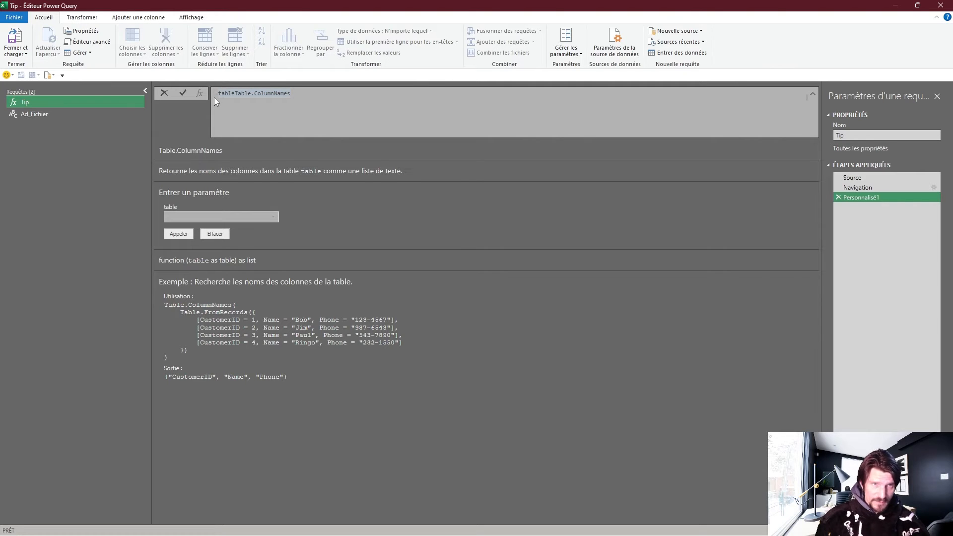
{"action": "key", "text": "BackSpace"}
{"action": "key", "text": "BackSpace"}
{"action": "key", "text": "BackSpace"}
{"action": "key", "text": "BackSpace"}
{"action": "key", "text": "BackSpace"}
{"action": "key", "text": "BackSpace"}
{"action": "key", "text": "BackSpace"}
{"action": "key", "text": "BackSpace"}
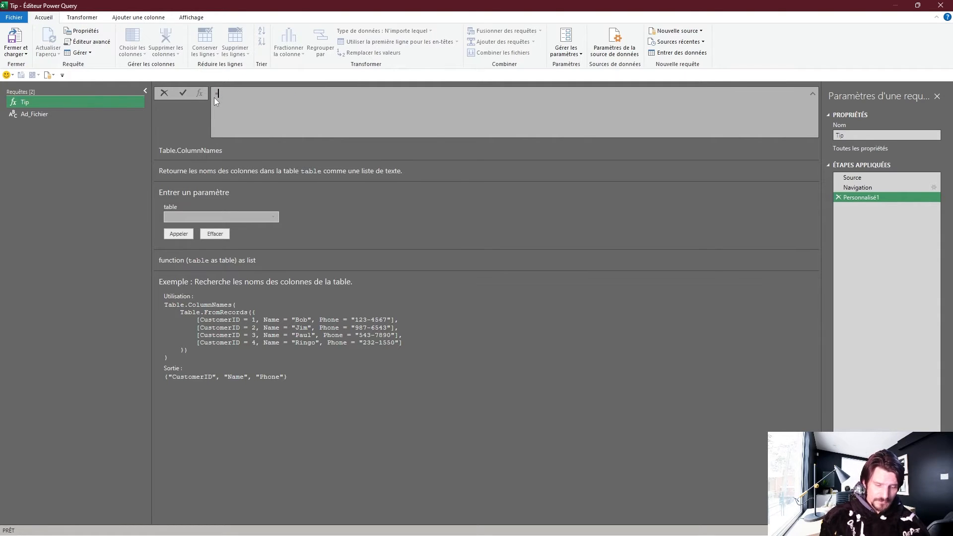
{"action": "type", "text": "tablecolumnnam"}
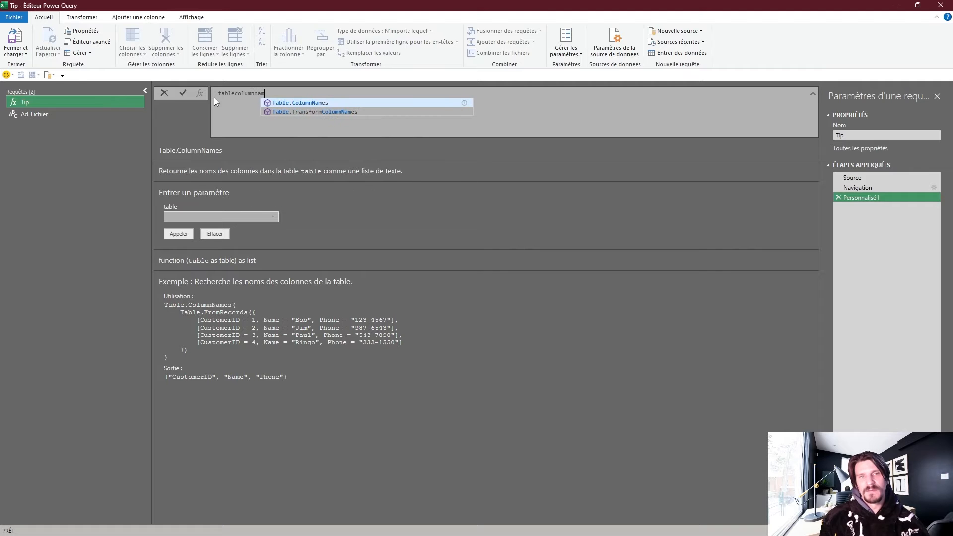
{"action": "key", "text": "Tab"}
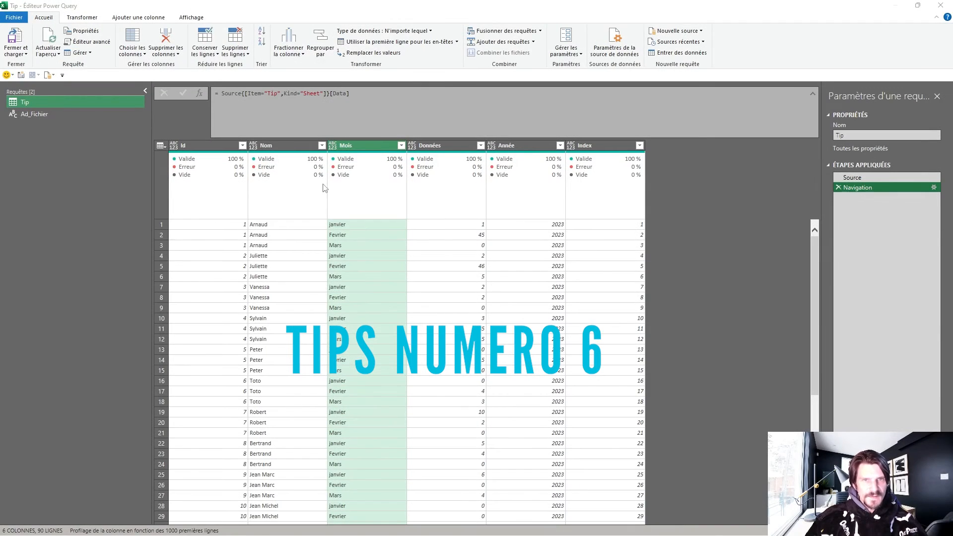
{"action": "left_click", "coordinate": [302, 185]}
{"action": "left_click", "coordinate": [212, 178]}
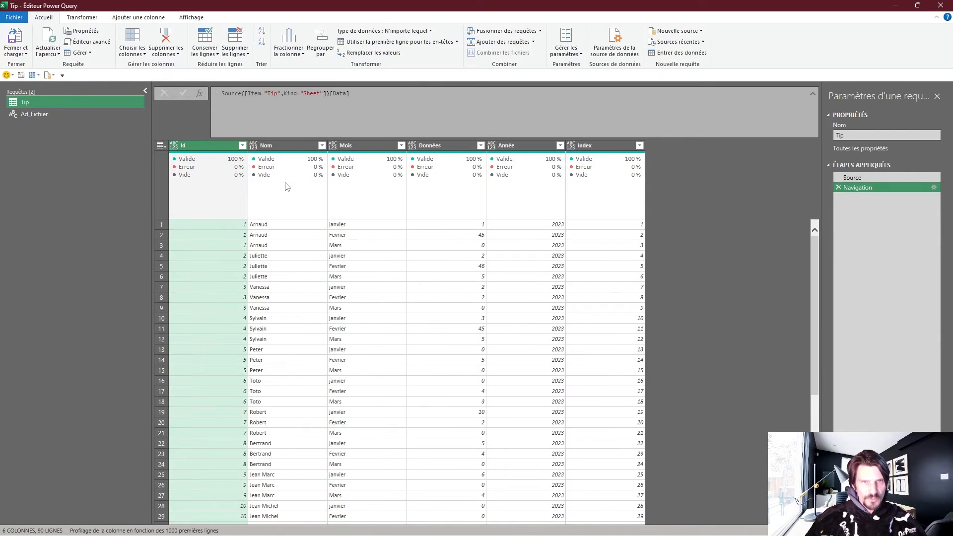
{"action": "left_click", "coordinate": [287, 187]}
{"action": "left_click", "coordinate": [367, 201]}
{"action": "left_click", "coordinate": [460, 196]}
{"action": "left_click", "coordinate": [511, 177]}
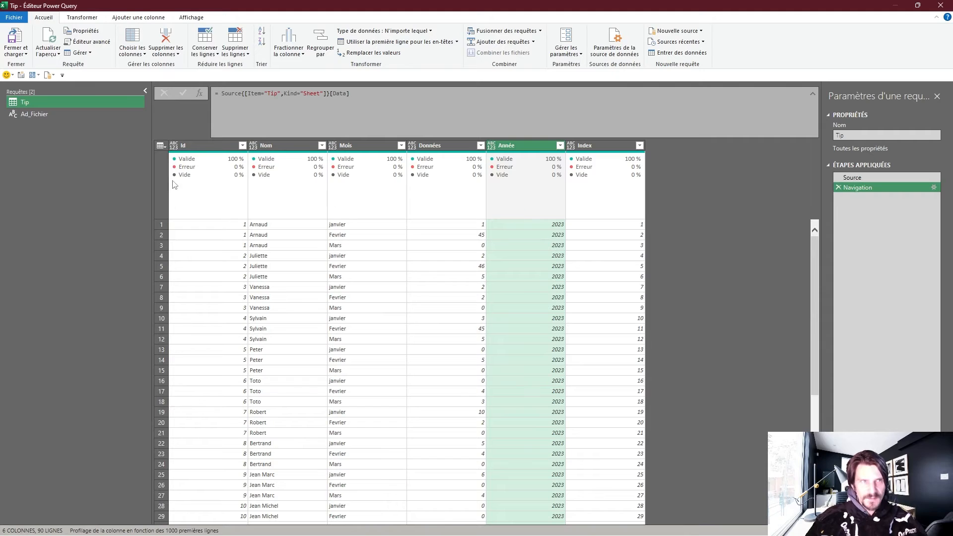
Go to the Données column of the Tip query using Atteindre la colonne, and select it.
{"action": "left_click", "coordinate": [133, 54]}
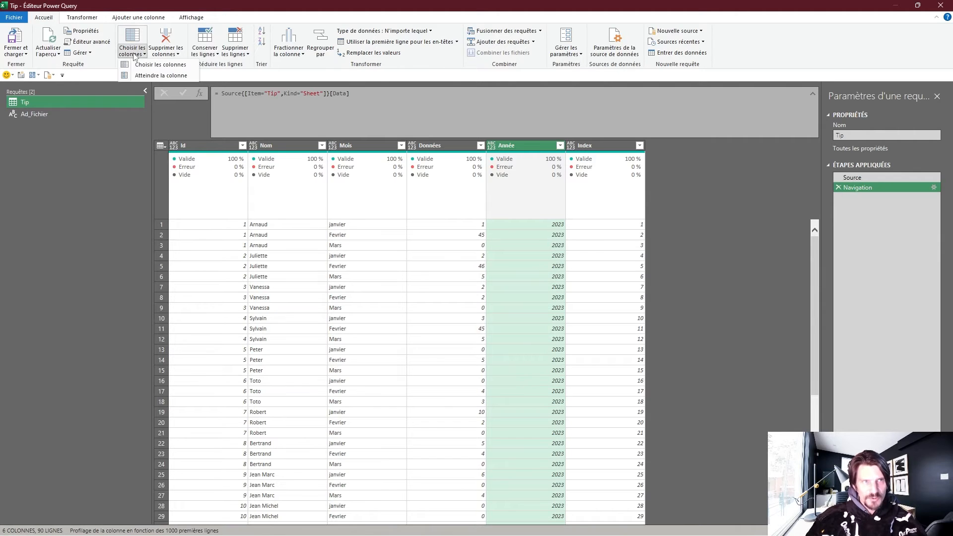
{"action": "left_click", "coordinate": [138, 75]}
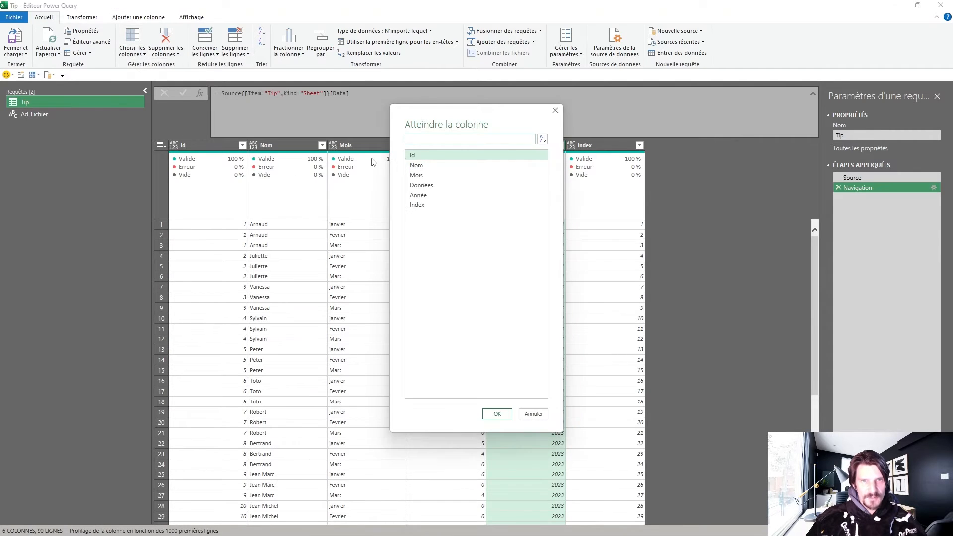
{"action": "double_click", "coordinate": [425, 188]}
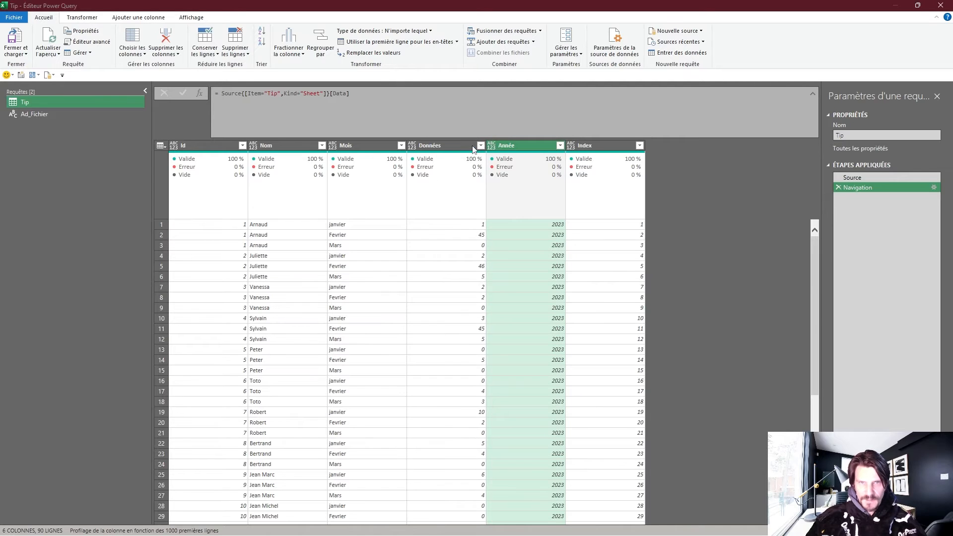
{"action": "left_click", "coordinate": [443, 144]}
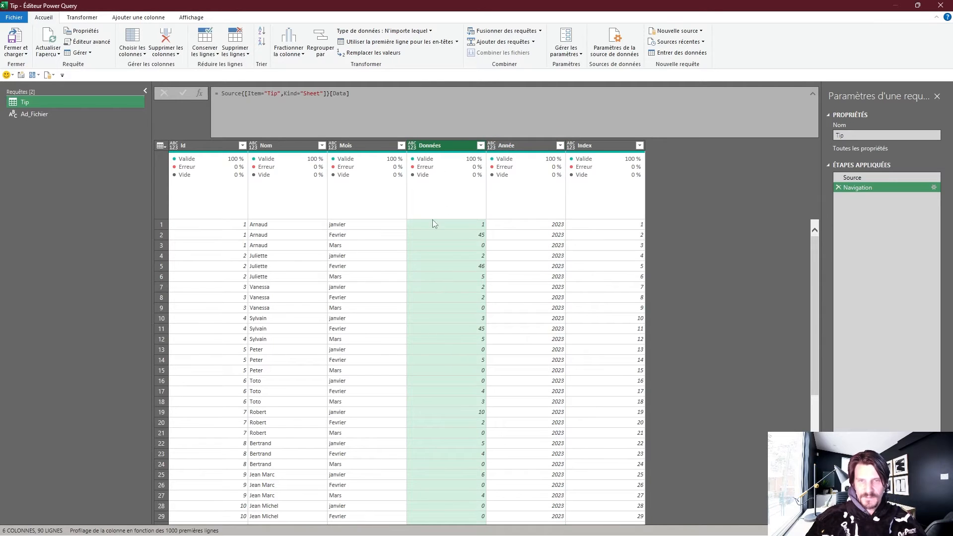
Starting from the Nom column, reopen Atteindre la colonne and go to the Données column.
{"action": "left_click", "coordinate": [392, 216]}
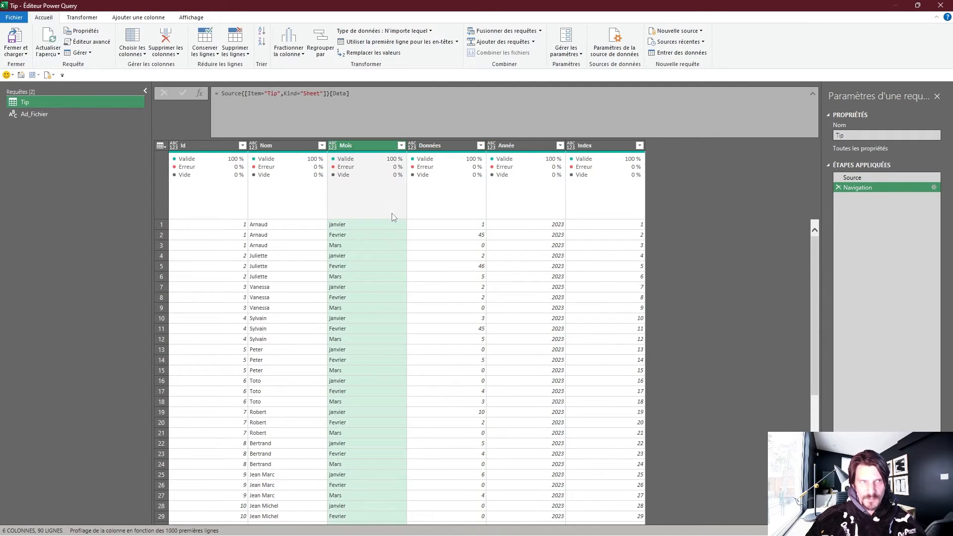
{"action": "left_click", "coordinate": [267, 221]}
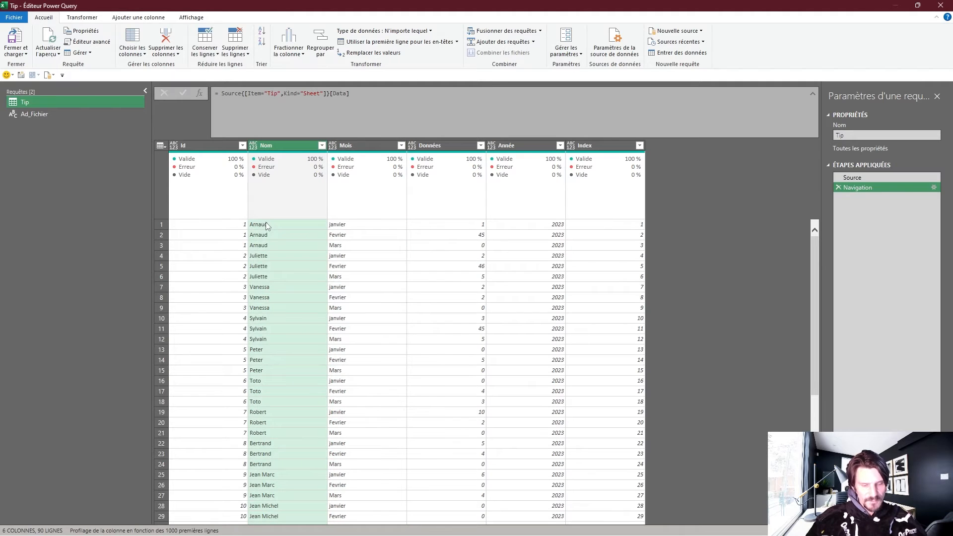
{"action": "key", "text": "ctrl+g"}
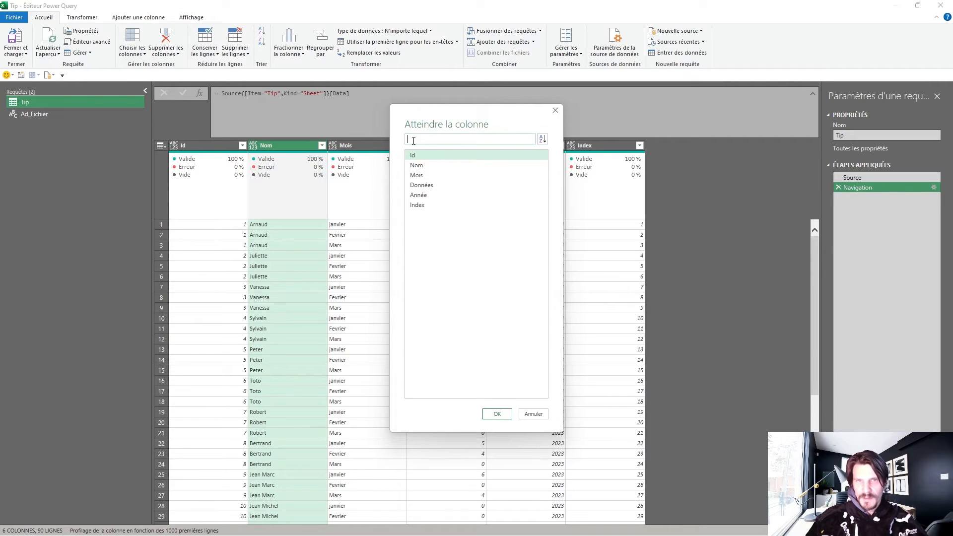
{"action": "double_click", "coordinate": [425, 187]}
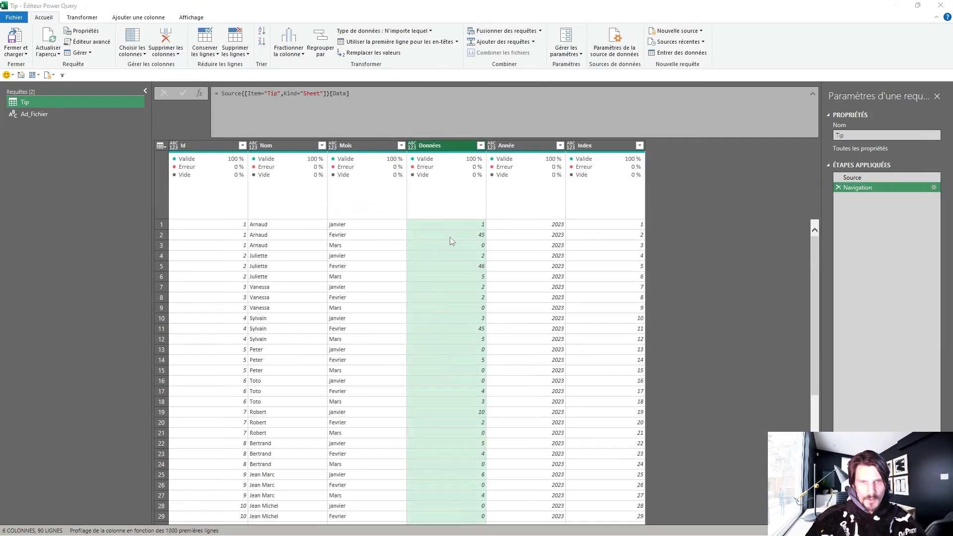
{"action": "left_click", "coordinate": [342, 225]}
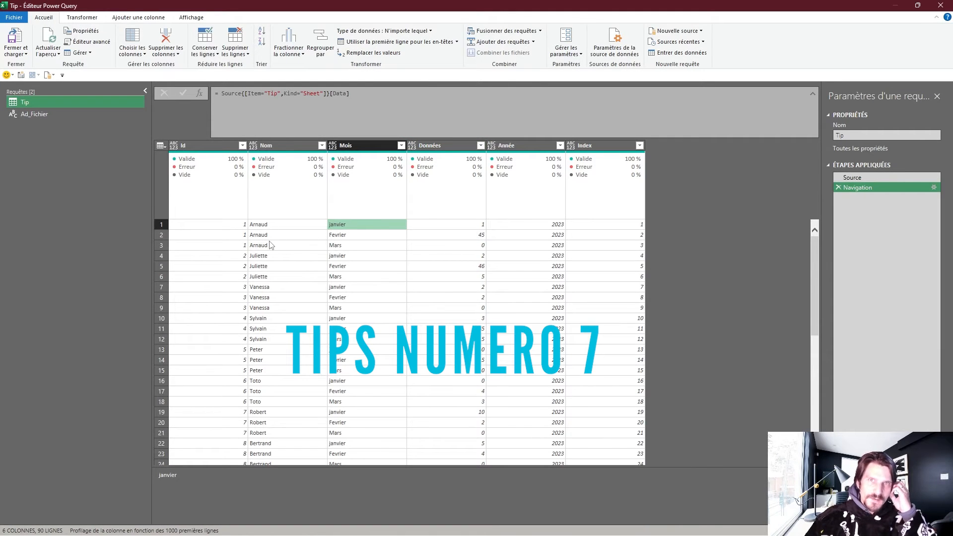
{"action": "left_click", "coordinate": [135, 54]}
{"action": "left_click", "coordinate": [142, 76]}
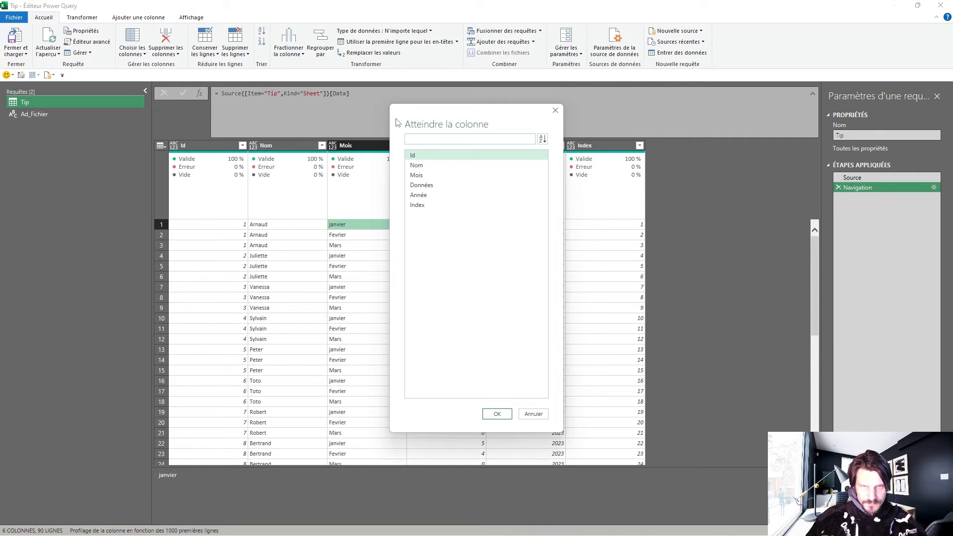
{"action": "left_click", "coordinate": [534, 413]}
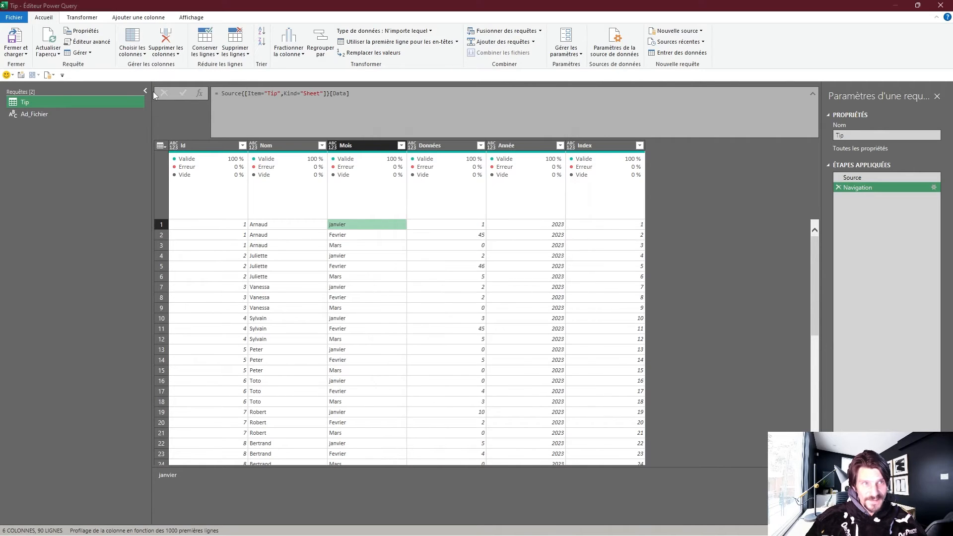
Reorder the Tip query's columns alphabetically with Choisir les colonnes, sorting the list by Nom and keeping every column.
{"action": "left_click", "coordinate": [135, 54]}
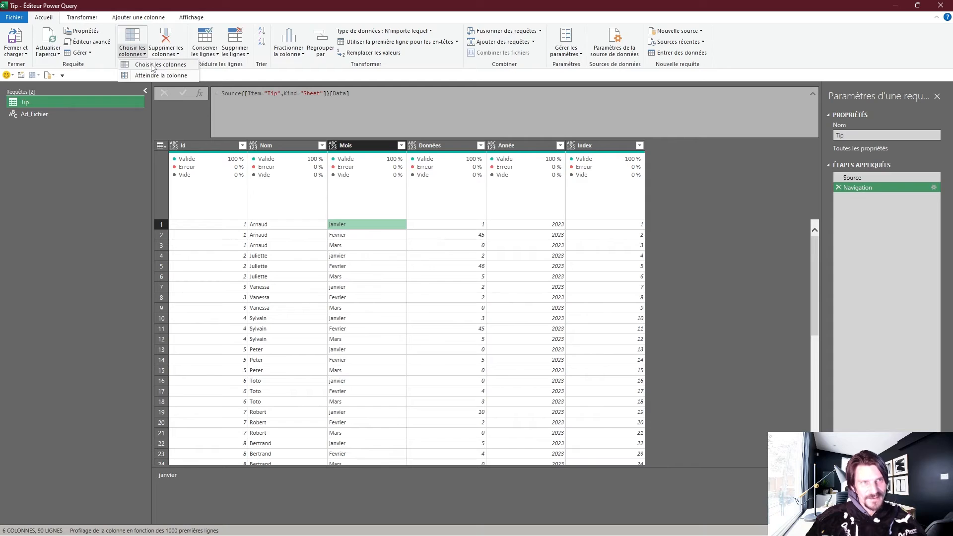
{"action": "left_click", "coordinate": [151, 68]}
{"action": "left_click_drag", "start_coordinate": [456, 130], "coordinate": [640, 131]}
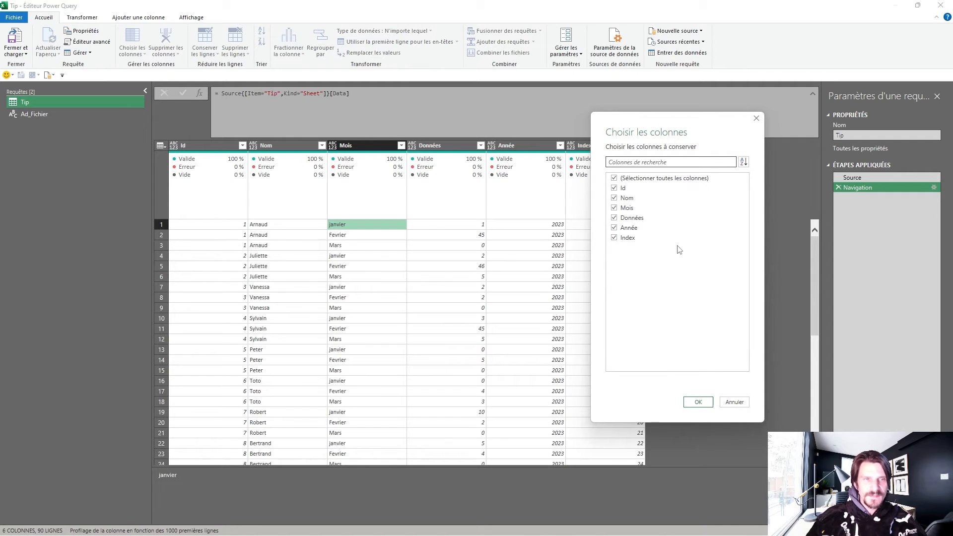
{"action": "left_click", "coordinate": [743, 162]}
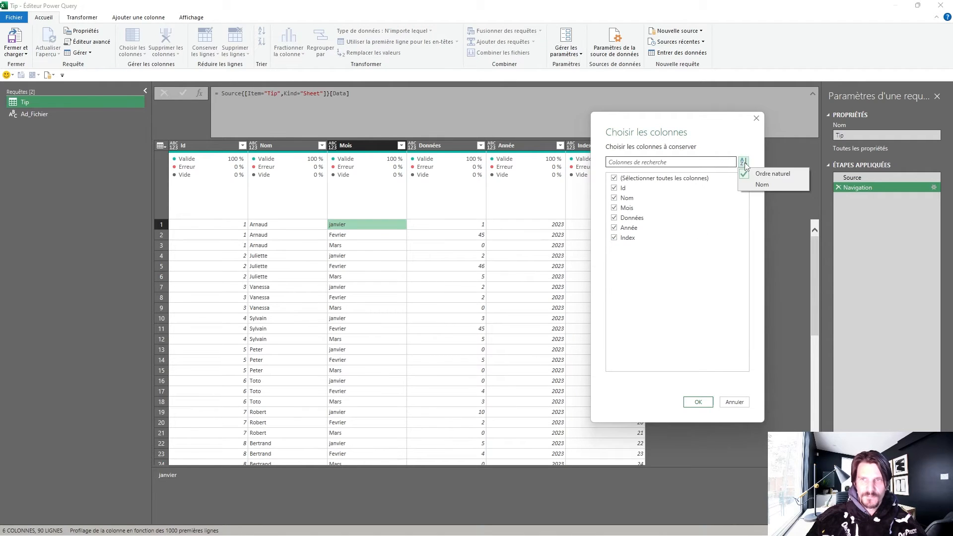
{"action": "left_click", "coordinate": [761, 185]}
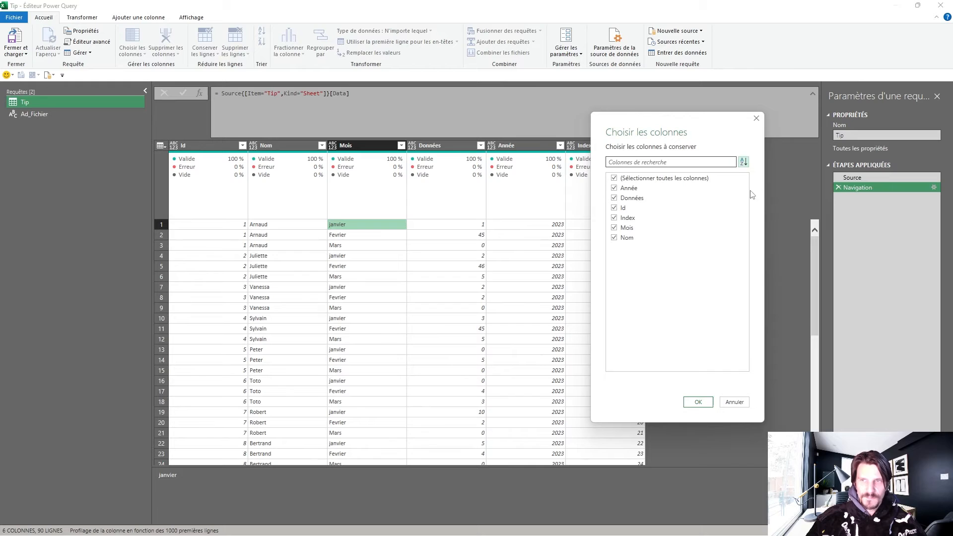
{"action": "left_click", "coordinate": [698, 402]}
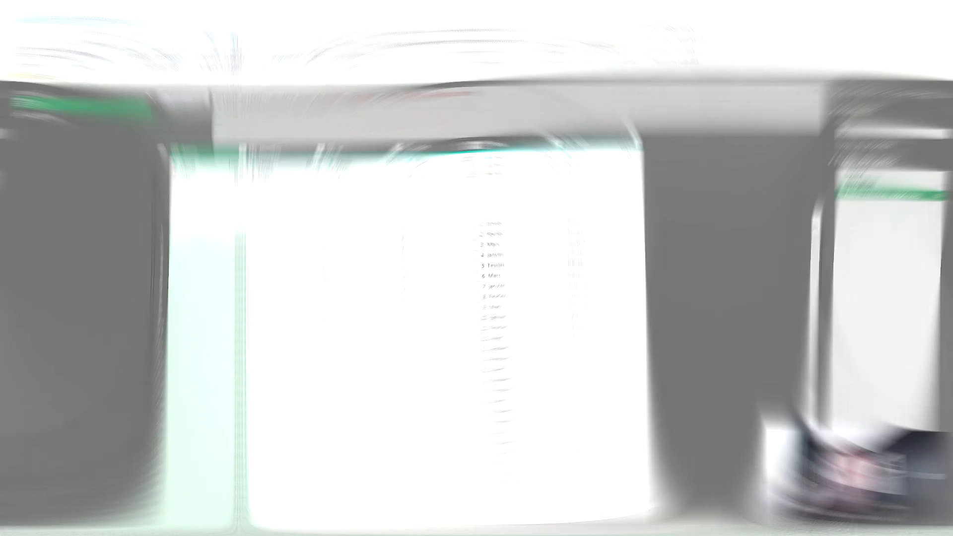
Replace the hard-coded column list in the Table.SelectColumns formula with a Table.ColumnNames() call.
{"action": "mouse_move", "coordinate": [410, 163]}
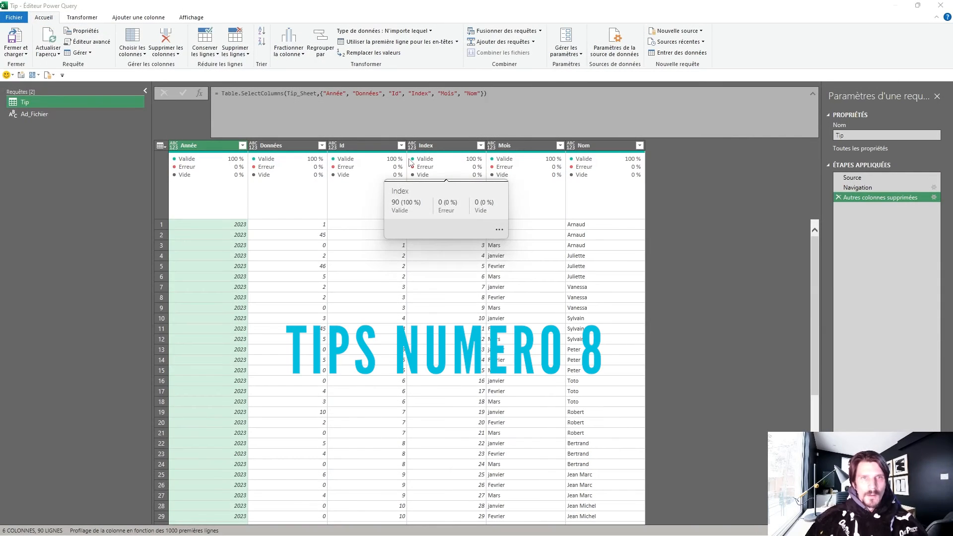
{"action": "left_click", "coordinate": [331, 184]}
{"action": "left_click", "coordinate": [460, 90]}
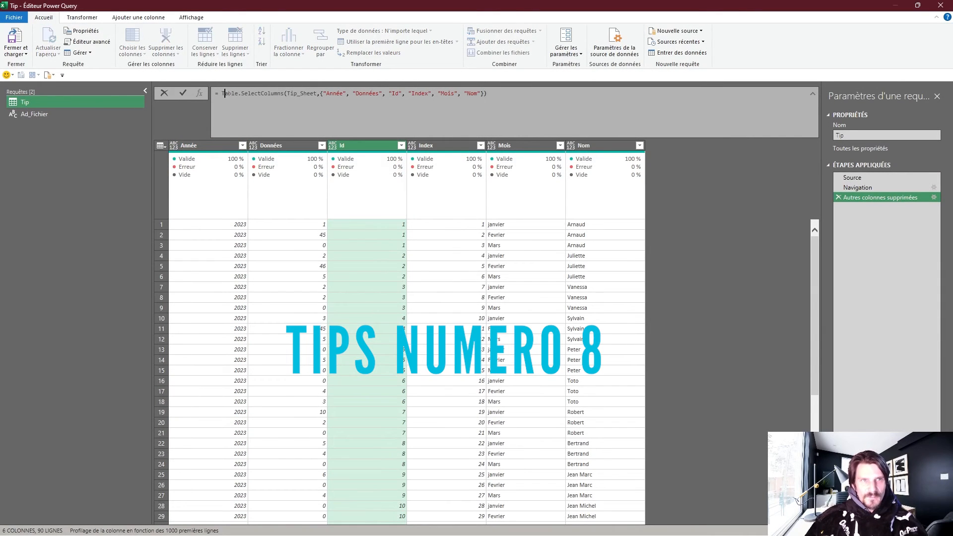
{"action": "left_click_drag", "start_coordinate": [221, 94], "coordinate": [452, 104]}
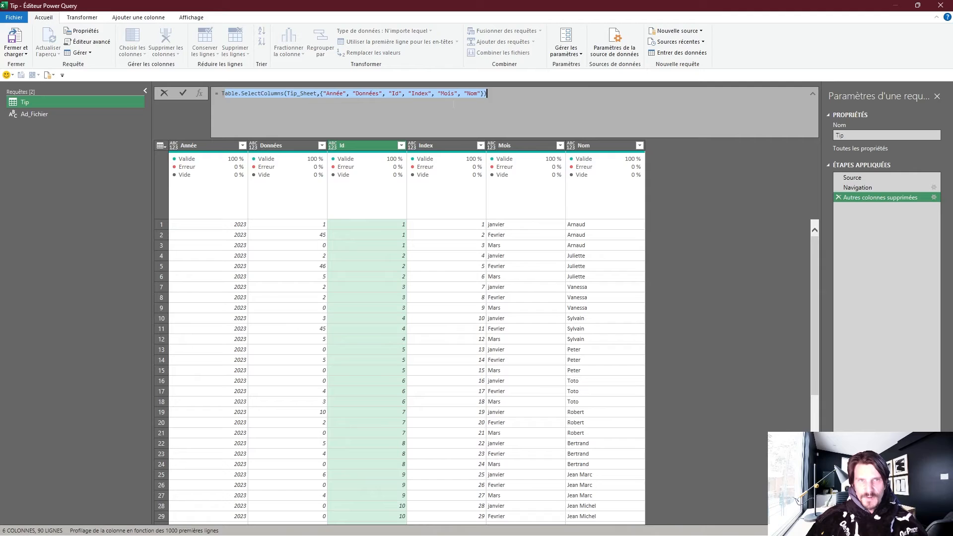
{"action": "left_click", "coordinate": [365, 94]}
{"action": "left_click", "coordinate": [300, 171]}
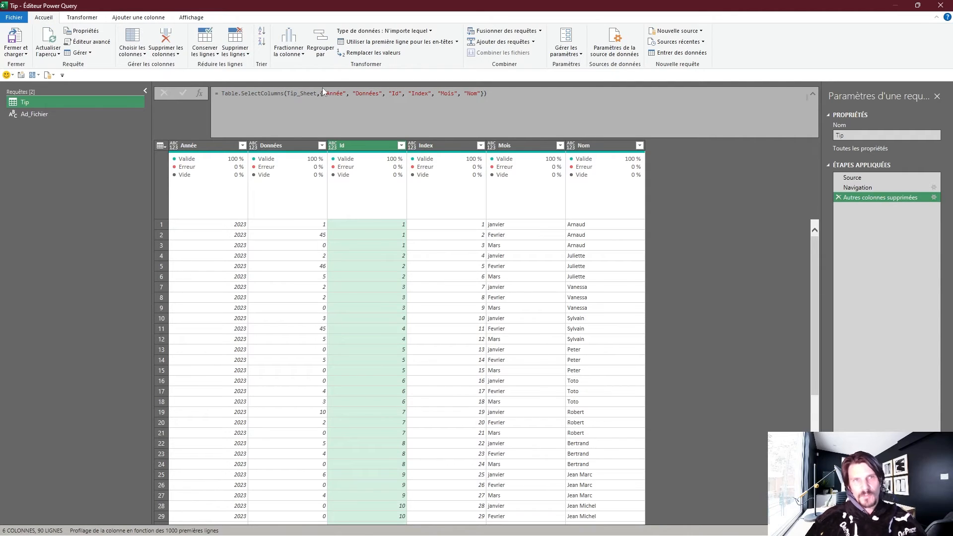
{"action": "left_click_drag", "start_coordinate": [321, 94], "coordinate": [481, 93]}
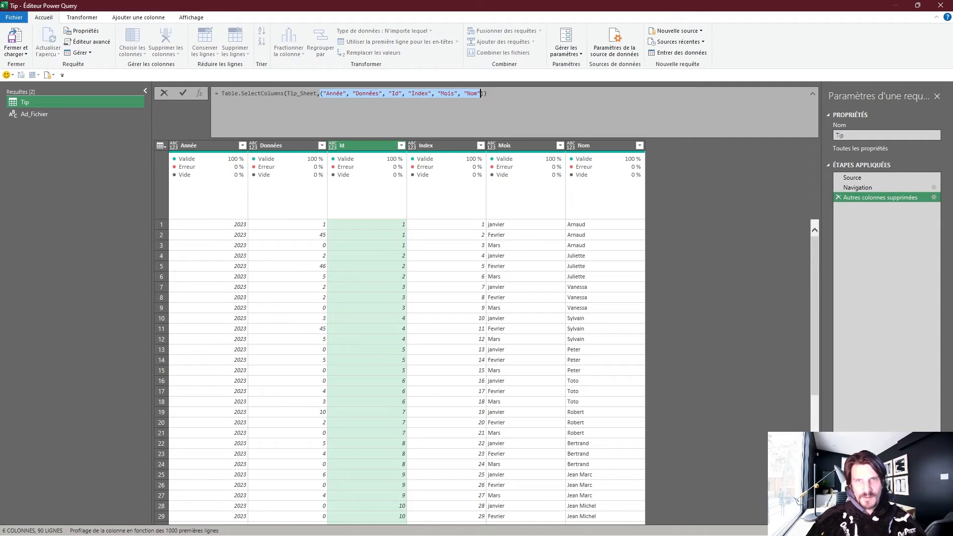
{"action": "type", "text": "Table.ColumnNames("}
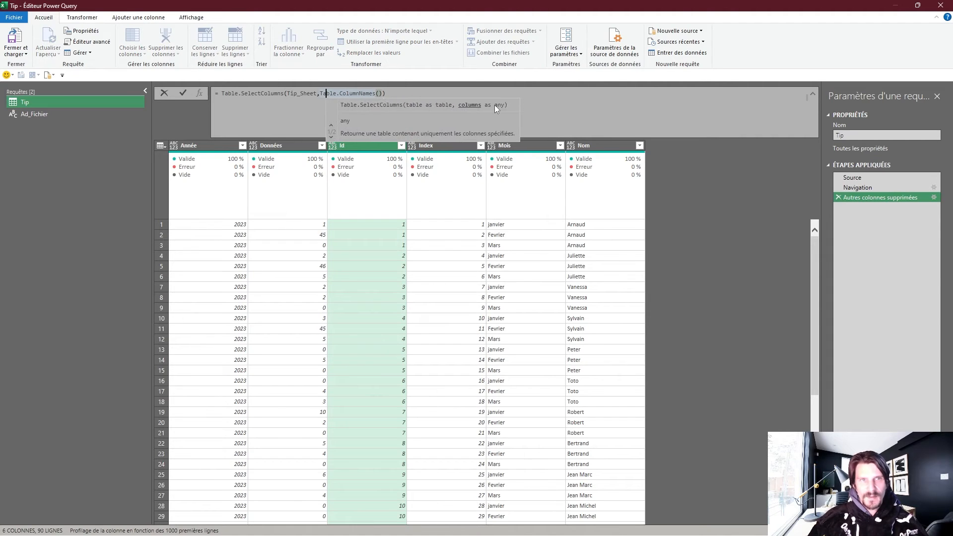
Copy Tip_Sheet from the formula and insert it as the argument of Table.ColumnNames.
{"action": "key", "text": "ctrl+shift+Left"}
{"action": "key", "text": "ctrl+c"}
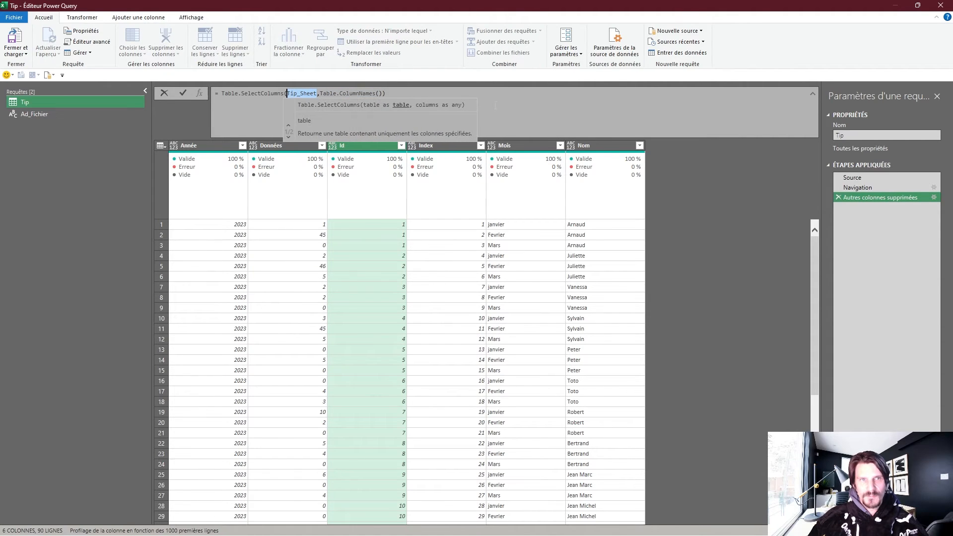
{"action": "key", "text": "Right"}
{"action": "key", "text": "Right"}
{"action": "key", "text": "Right"}
{"action": "key", "text": "Right"}
{"action": "key", "text": "Right"}
{"action": "key", "text": "Right"}
{"action": "key", "text": "Right"}
{"action": "key", "text": "Right"}
{"action": "key", "text": "Right"}
{"action": "key", "text": "Right"}
{"action": "key", "text": "Right"}
{"action": "key", "text": "Right"}
{"action": "key", "text": "Right"}
{"action": "key", "text": "Right"}
{"action": "key", "text": "Right"}
{"action": "key", "text": "Right"}
{"action": "key", "text": "Right"}
{"action": "key", "text": "Right"}
{"action": "key", "text": "Right"}
{"action": "key", "text": "Right"}
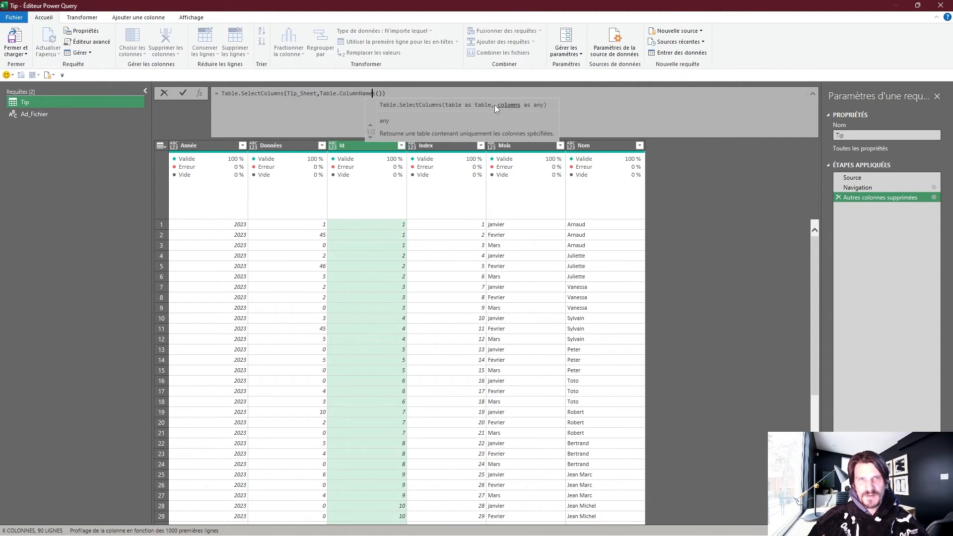
{"action": "key", "text": "ctrl+v"}
Insert List.Sort( in front of Table.ColumnNames(Tip_Sheet) so that the list of column names gets sorted.
{"action": "key", "text": "shift+Left"}
{"action": "key", "text": "shift+Left"}
{"action": "key", "text": "shift+Left"}
{"action": "key", "text": "shift+Left"}
{"action": "key", "text": "shift+Left"}
{"action": "key", "text": "shift+Left"}
{"action": "key", "text": "shift+Left"}
{"action": "key", "text": "shift+Left"}
{"action": "key", "text": "shift+Left"}
{"action": "key", "text": "shift+Left"}
{"action": "key", "text": "shift+Left"}
{"action": "key", "text": "shift+Left"}
{"action": "key", "text": "shift+Left"}
{"action": "key", "text": "shift+Left"}
{"action": "key", "text": "shift+Left"}
{"action": "key", "text": "shift+Left"}
{"action": "key", "text": "shift+Left"}
{"action": "key", "text": "shift+Left"}
{"action": "key", "text": "shift+Left"}
{"action": "key", "text": "shift+Left"}
{"action": "key", "text": "shift+Left"}
{"action": "key", "text": "shift+Left"}
{"action": "key", "text": "shift+Left"}
{"action": "key", "text": "shift+Left"}
{"action": "key", "text": "shift+Left"}
{"action": "key", "text": "shift+Left"}
{"action": "key", "text": "shift+Left"}
{"action": "key", "text": "Left"}
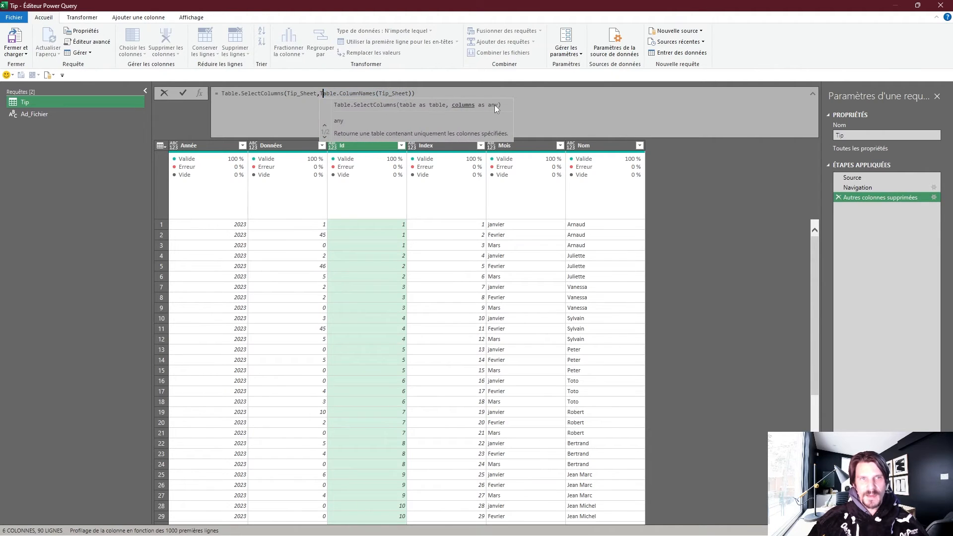
{"action": "type", "text": "List.Sort("}
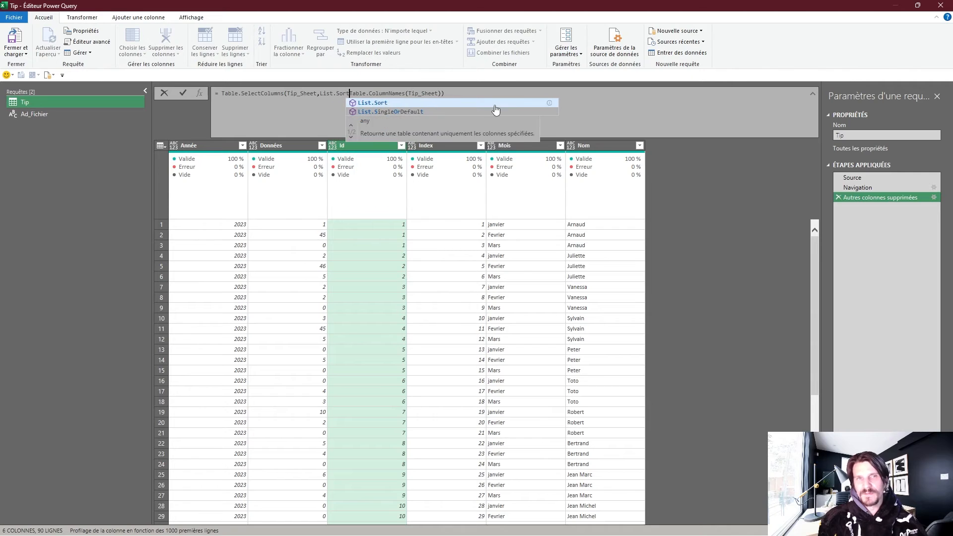
Complete the List.Sort call around Table.ColumnNames(Tip_Sheet) with sort criterion 0 and apply the formula.
{"action": "key", "text": "Left"}
{"action": "key", "text": "Left"}
{"action": "key", "text": "shift+Right"}
{"action": "key", "text": "shift+Right"}
{"action": "key", "text": "shift+Right"}
{"action": "key", "text": "shift+Right"}
{"action": "key", "text": "shift+Right"}
{"action": "key", "text": "shift+Right"}
{"action": "key", "text": "shift+Right"}
{"action": "key", "text": "shift+Right"}
{"action": "key", "text": "shift+Right"}
{"action": "key", "text": "shift+Right"}
{"action": "key", "text": "shift+Right"}
{"action": "key", "text": "shift+Right"}
{"action": "key", "text": "shift+Right"}
{"action": "key", "text": "shift+Right"}
{"action": "key", "text": "shift+Right"}
{"action": "key", "text": "shift+Right"}
{"action": "key", "text": "shift+Right"}
{"action": "key", "text": "shift+Right"}
{"action": "key", "text": "shift+Right"}
{"action": "key", "text": "shift+Right"}
{"action": "key", "text": "shift+Right"}
{"action": "key", "text": "shift+Right"}
{"action": "key", "text": "shift+Right"}
{"action": "key", "text": "shift+Right"}
{"action": "key", "text": "shift+Right"}
{"action": "key", "text": "shift+Right"}
{"action": "key", "text": "shift+Right"}
{"action": "key", "text": "shift+Right"}
{"action": "key", "text": "shift+Right"}
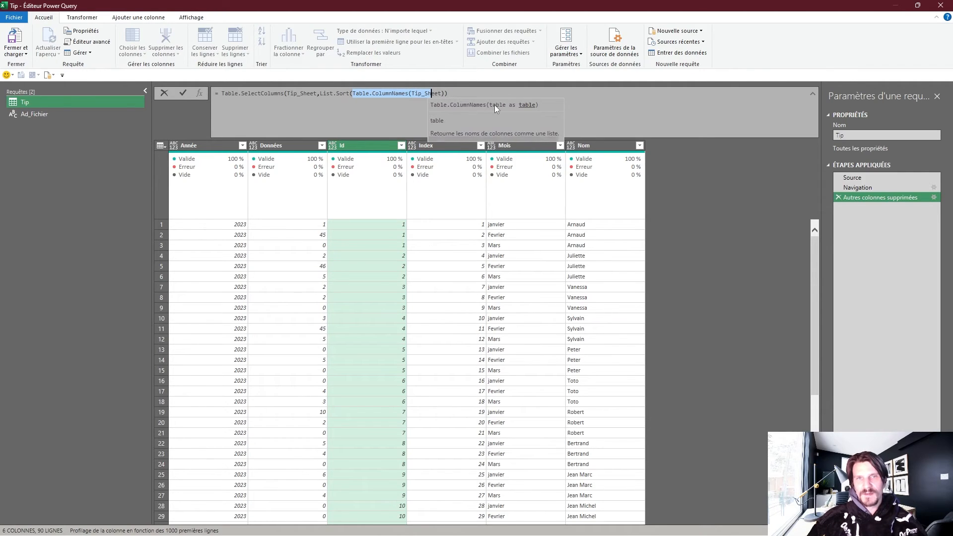
{"action": "key", "text": "Right"}
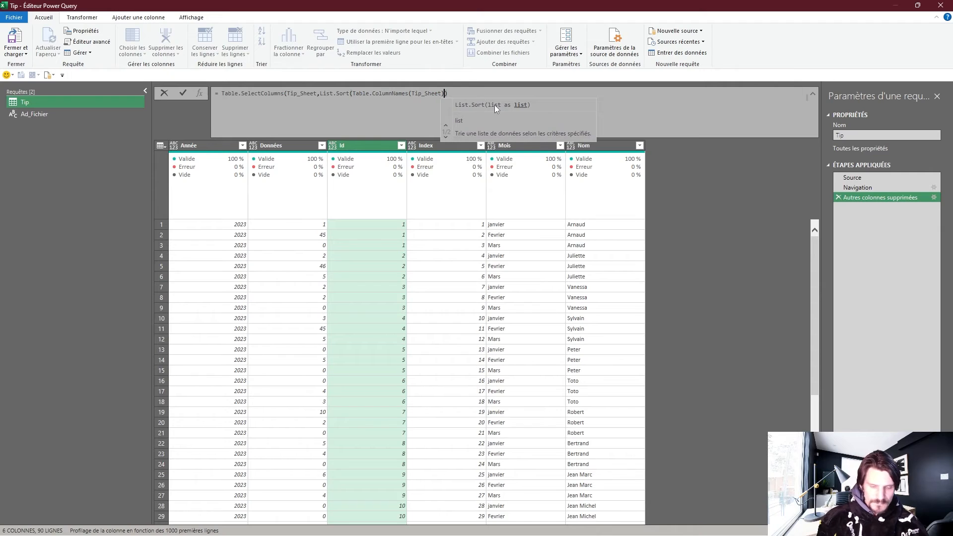
{"action": "type", "text": ","}
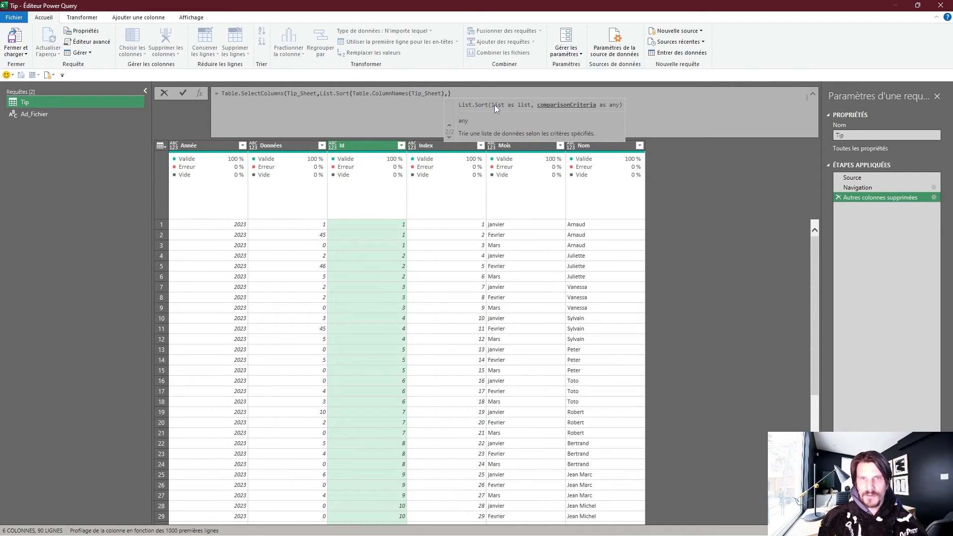
{"action": "type", "text": "O)"}
{"action": "key", "text": "Return"}
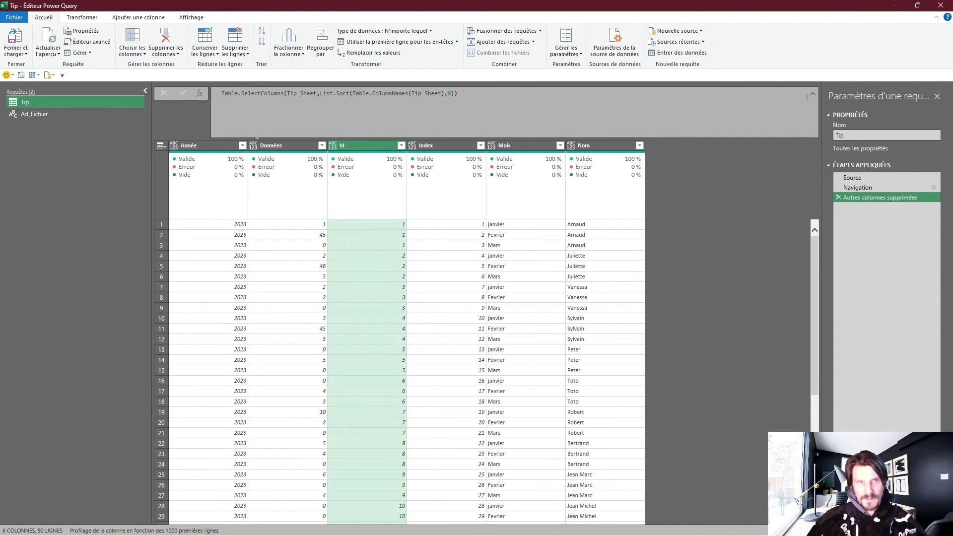
Switch the List.Sort criterion to 1 for descending column order and set it back to 0.
{"action": "left_click", "coordinate": [451, 93]}
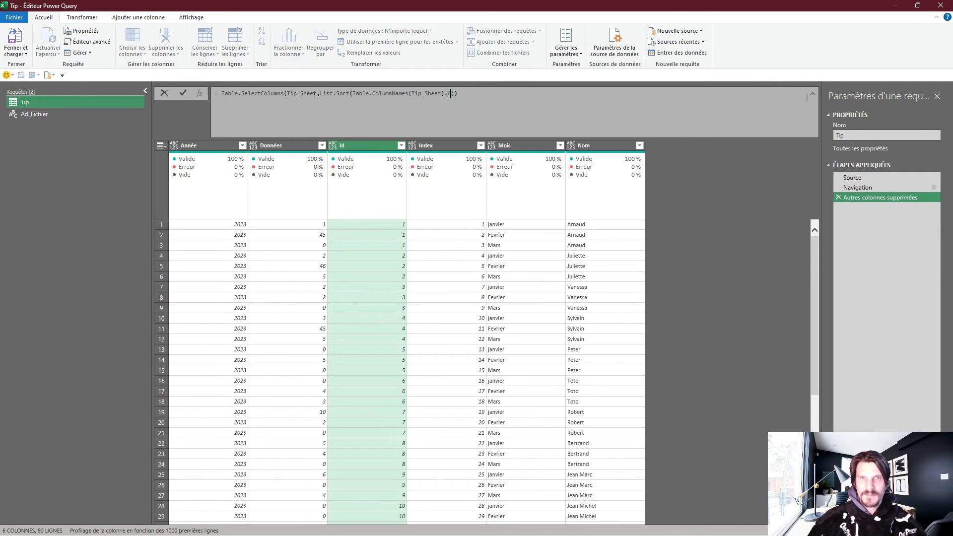
{"action": "type", "text": "1"}
{"action": "key", "text": "Return"}
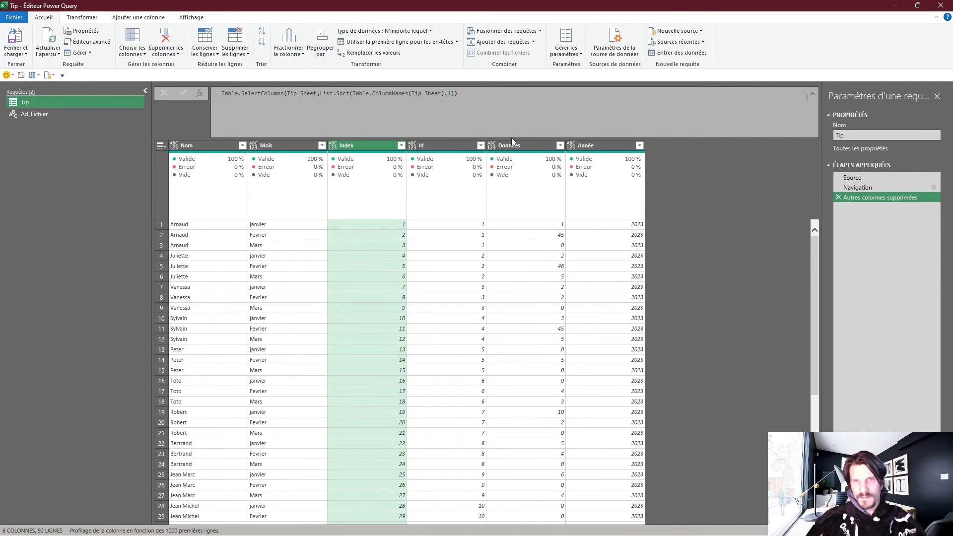
{"action": "left_click", "coordinate": [450, 93]}
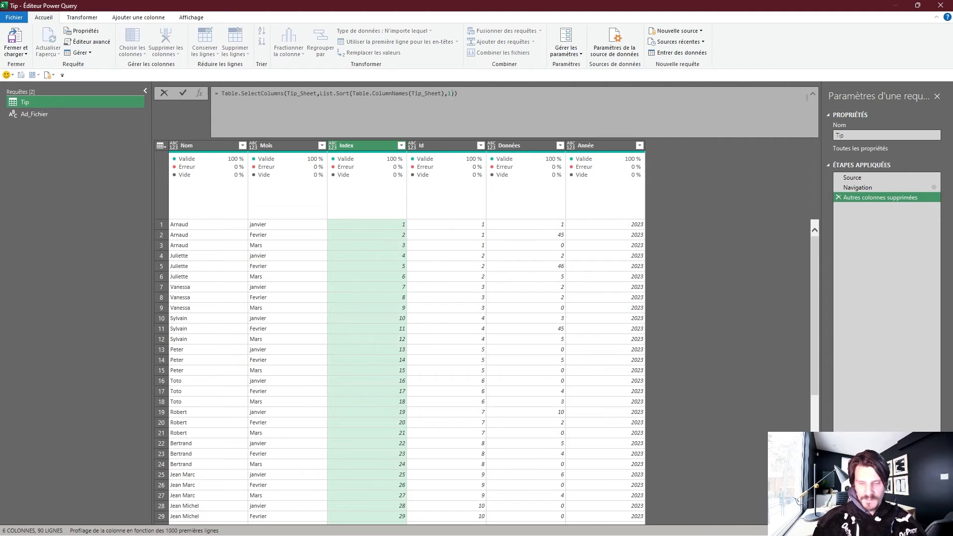
{"action": "type", "text": "0"}
{"action": "key", "text": "Return"}
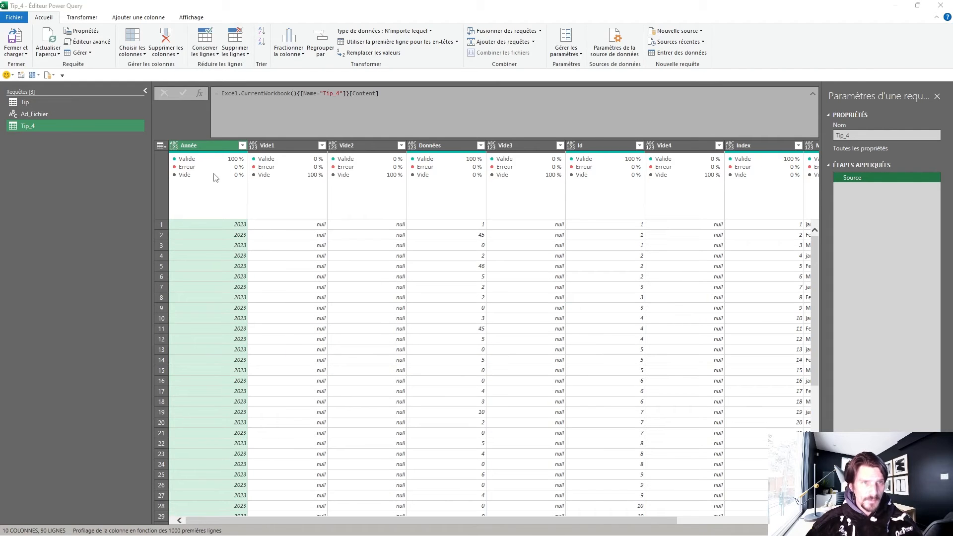
Compare the Tip and Tip_4 queries and highlight the empty columns Vide1, Vide2, Vide3 and Vide4 in Tip_4.
{"action": "left_click", "coordinate": [70, 102]}
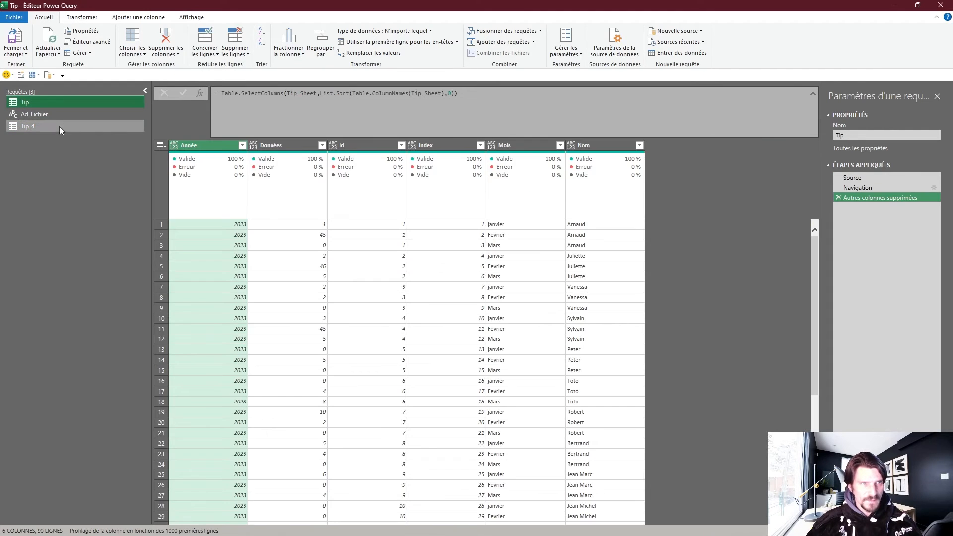
{"action": "left_click", "coordinate": [59, 126]}
{"action": "left_click", "coordinate": [283, 145]}
{"action": "left_click", "coordinate": [365, 146], "text": "ctrl"}
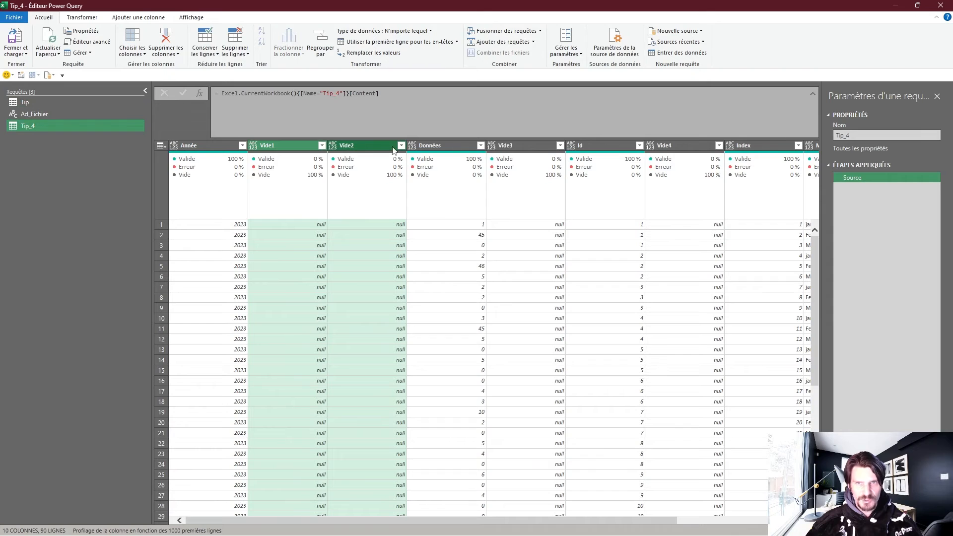
{"action": "left_click", "coordinate": [537, 144], "text": "ctrl"}
{"action": "left_click", "coordinate": [678, 145], "text": "ctrl"}
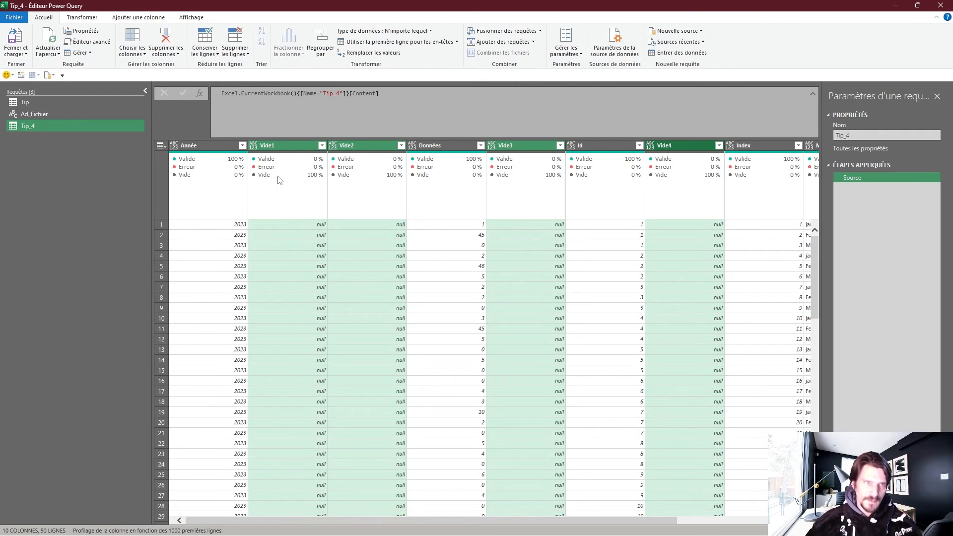
{"action": "left_click", "coordinate": [310, 224]}
Add a custom step to the Tip_4 query with the formula Table.Profile(Source).
{"action": "left_click", "coordinate": [199, 93]}
{"action": "left_click", "coordinate": [222, 93]}
{"action": "type", "text": "Table.Profile(Source"}
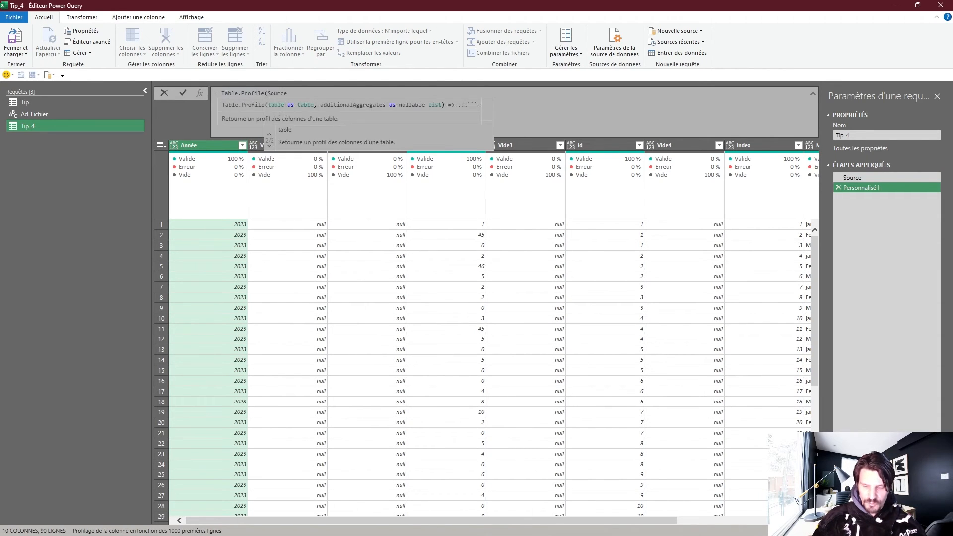
{"action": "key", "text": "End"}
{"action": "type", "text": ")"}
{"action": "key", "text": "Return"}
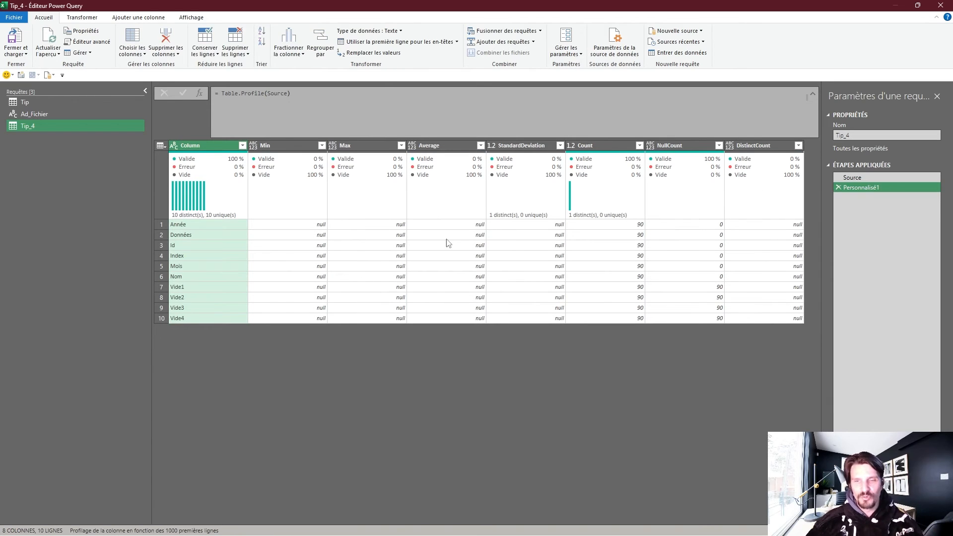
Keep only the Column and NullCount columns of the profile table, removing all others.
{"action": "left_click", "coordinate": [674, 144], "text": "ctrl"}
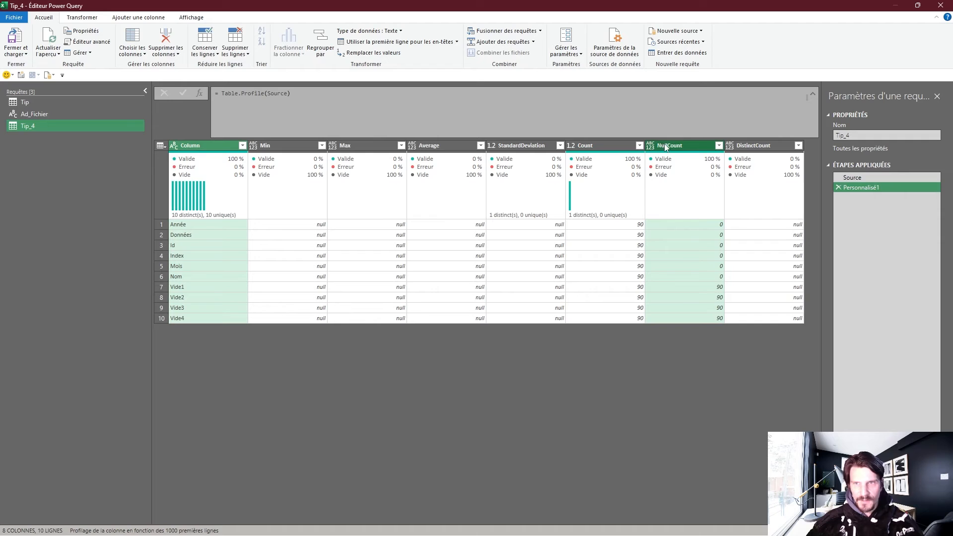
{"action": "right_click", "coordinate": [666, 147]}
{"action": "left_click", "coordinate": [725, 173]}
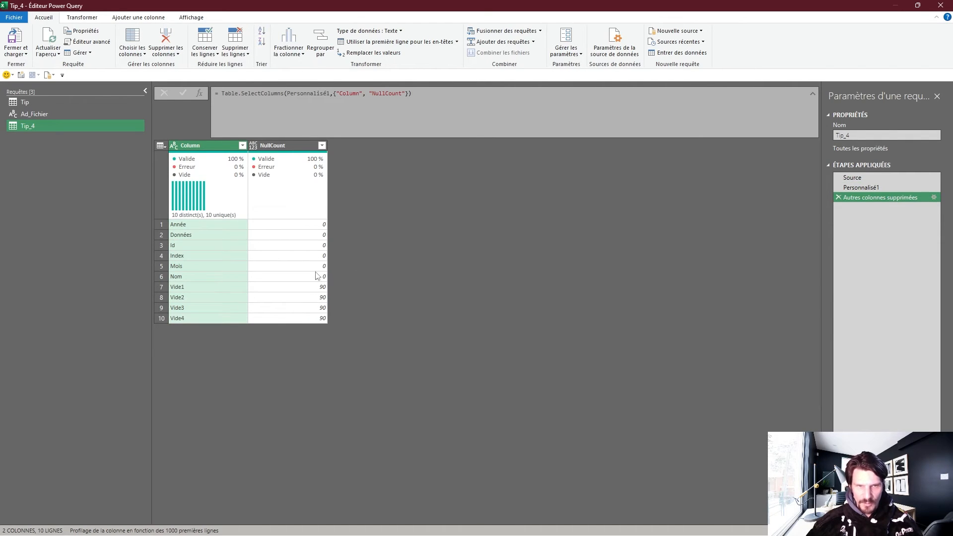
{"action": "left_click", "coordinate": [182, 295]}
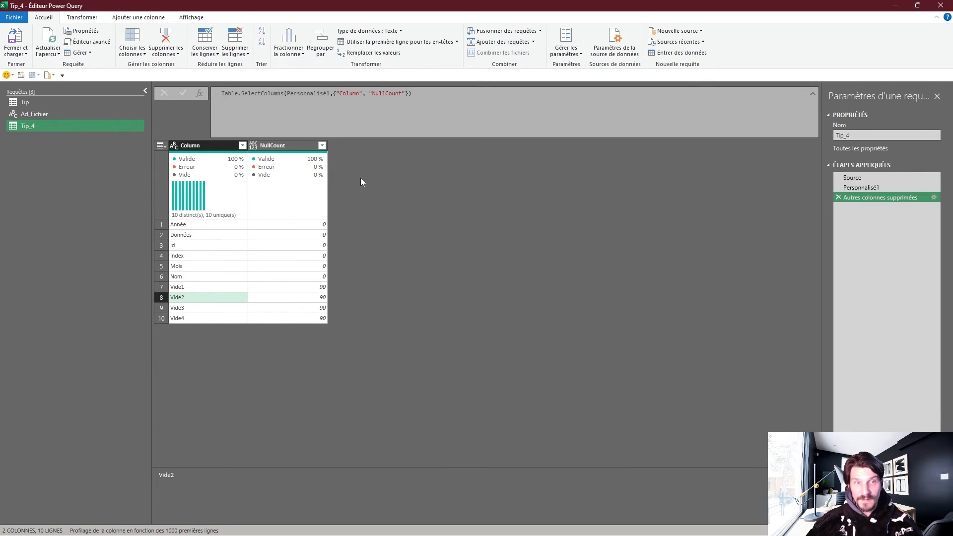
Filter the NullCount column to keep only the rows with the value 90.
{"action": "mouse_move", "coordinate": [243, 221]}
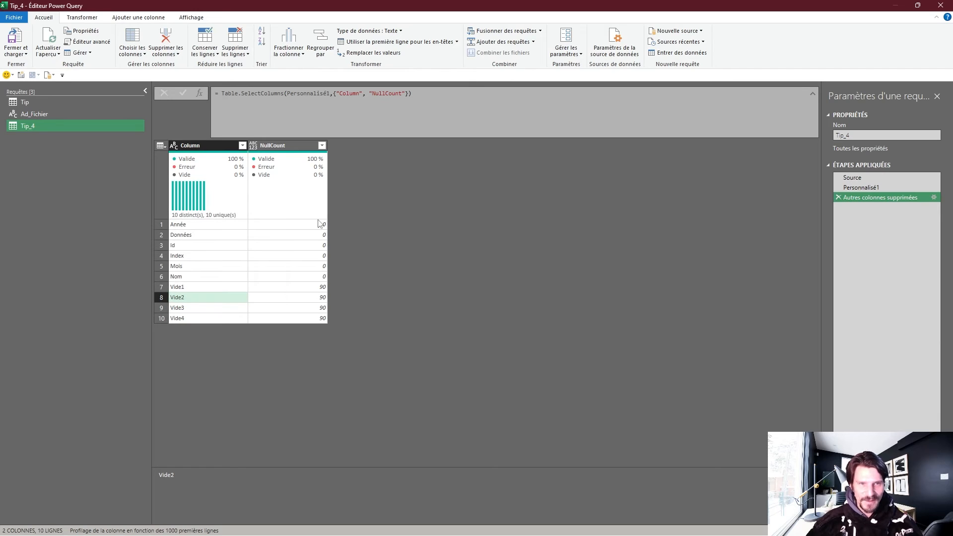
{"action": "left_click", "coordinate": [322, 145]}
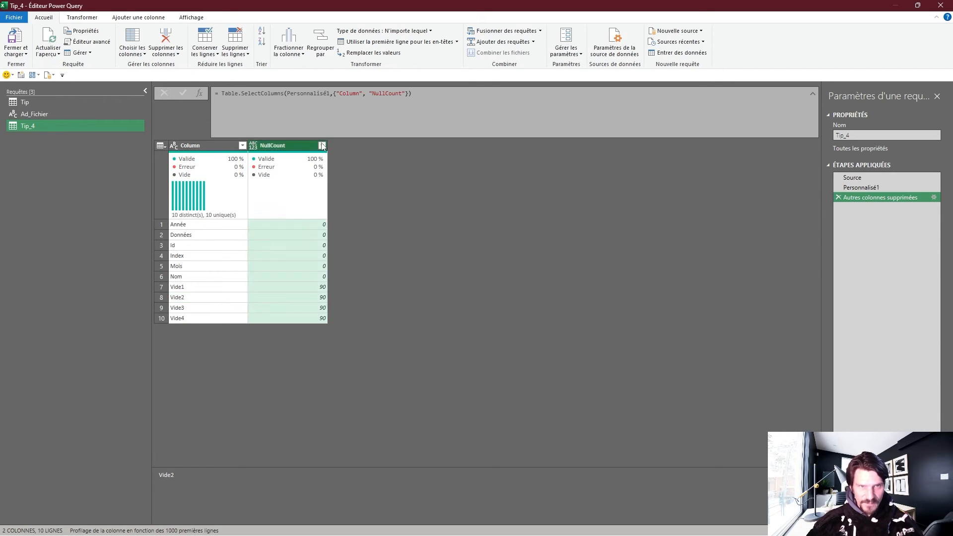
{"action": "left_click", "coordinate": [187, 259]}
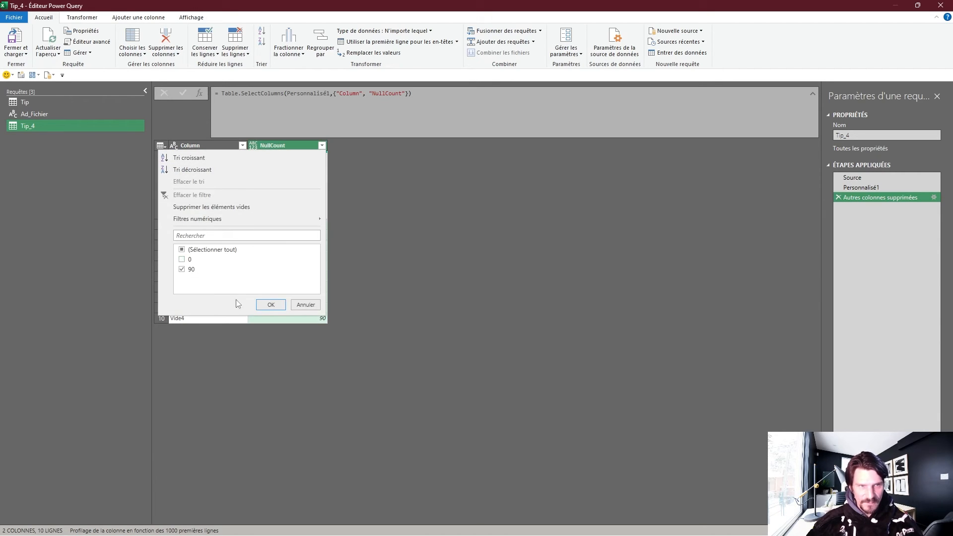
{"action": "left_click", "coordinate": [271, 304]}
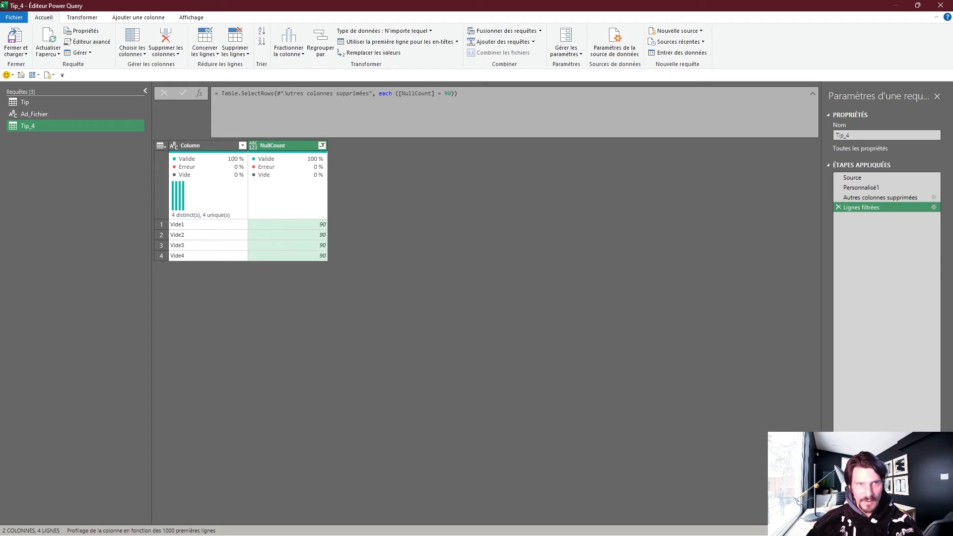
Replace the hard-coded 90 in the Table.SelectRows formula with Table.RowCount(Source).
{"action": "left_click", "coordinate": [447, 94]}
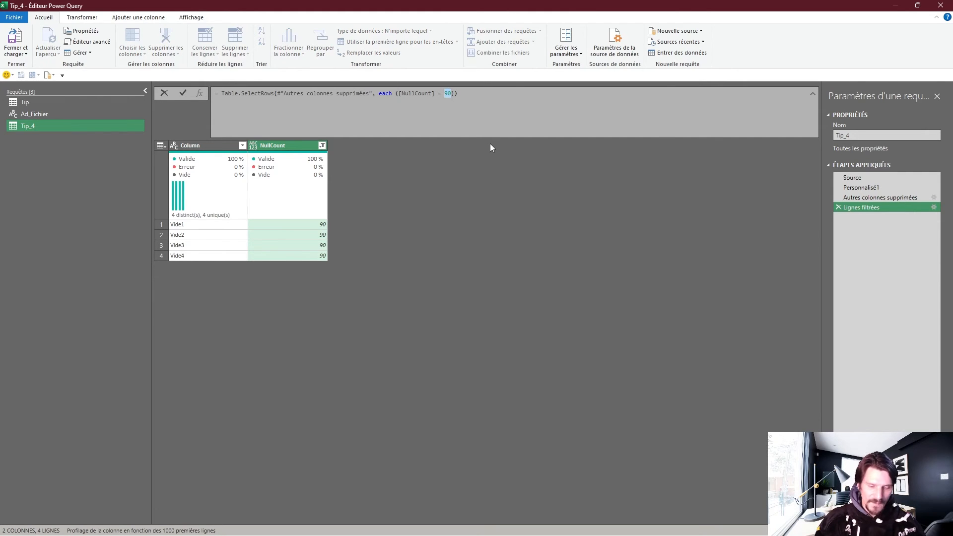
{"action": "type", "text": "Table.Row"}
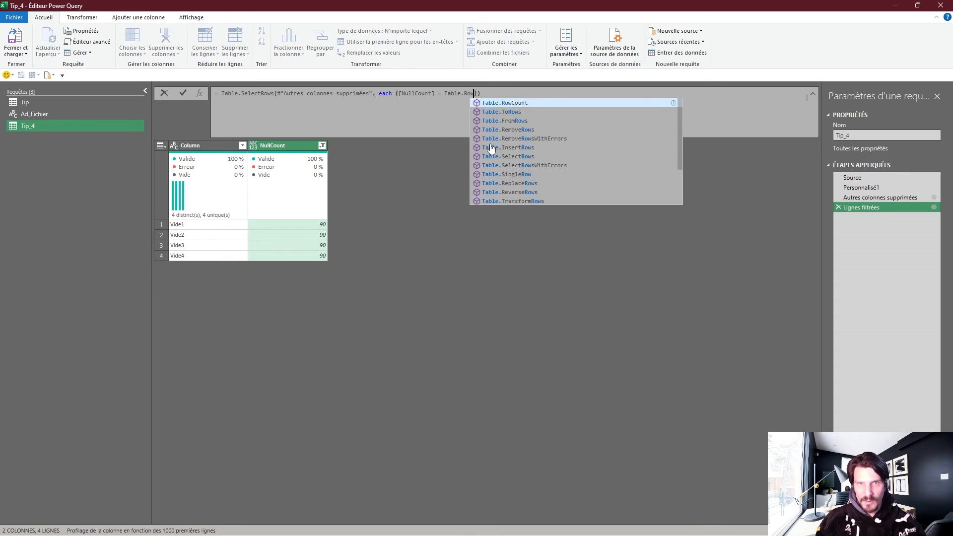
{"action": "type", "text": "Count(S"}
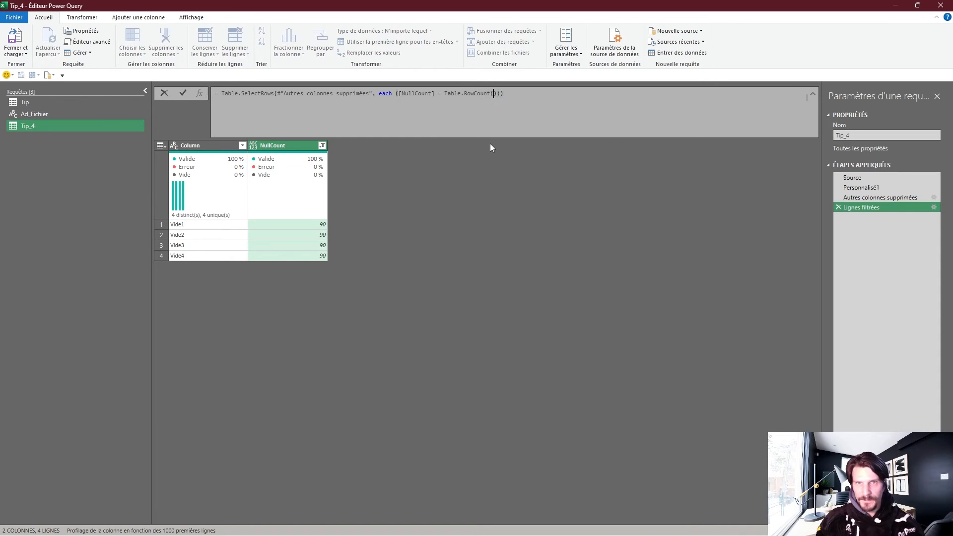
{"action": "type", "text": "ource"}
Change the equals operator after [NullCount] to <> in the filter formula and apply it.
{"action": "key", "text": "Left"}
{"action": "key", "text": "Left"}
{"action": "key", "text": "Left"}
{"action": "key", "text": "Left"}
{"action": "key", "text": "Left"}
{"action": "key", "text": "Left"}
{"action": "key", "text": "Left"}
{"action": "key", "text": "Left"}
{"action": "key", "text": "Left"}
{"action": "key", "text": "Left"}
{"action": "key", "text": "Left"}
{"action": "key", "text": "Left"}
{"action": "key", "text": "Left"}
{"action": "key", "text": "Left"}
{"action": "key", "text": "Left"}
{"action": "key", "text": "Left"}
{"action": "key", "text": "Left"}
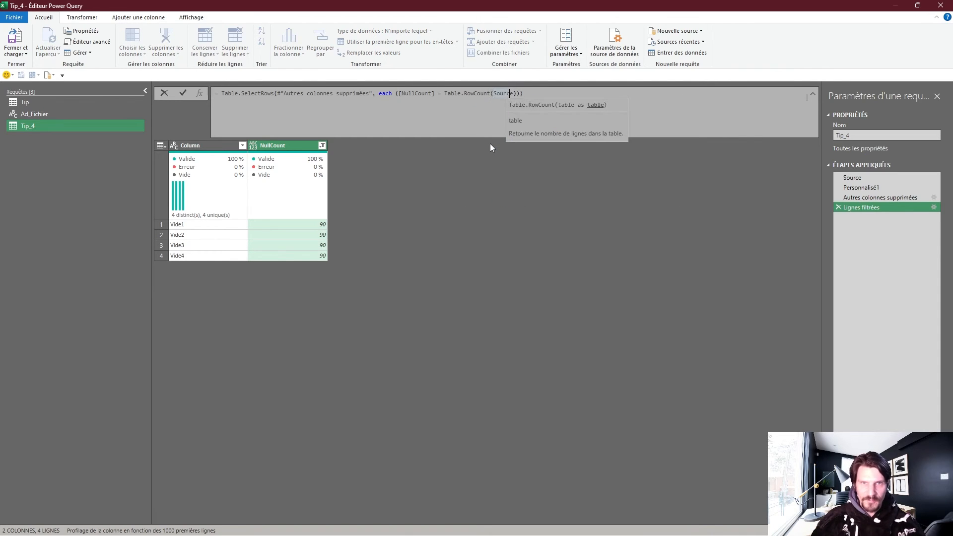
{"action": "key", "text": "Left"}
{"action": "key", "text": "Left"}
{"action": "key", "text": "Left"}
{"action": "key", "text": "Left"}
{"action": "key", "text": "Left"}
{"action": "key", "text": "BackSpace"}
{"action": "type", "text": "<>"}
{"action": "key", "text": "Return"}
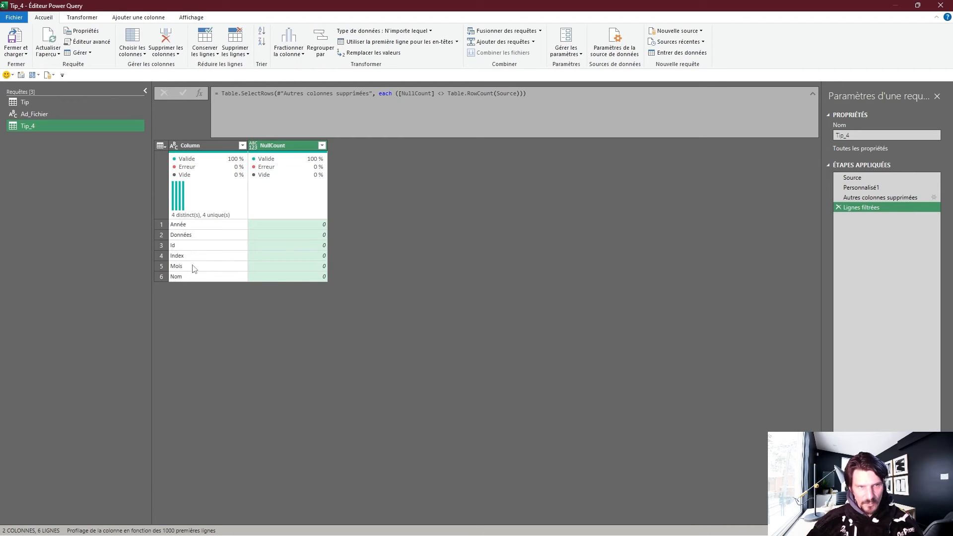
Append [Column] to the Table.SelectRows formula to turn the filtered column names into a list.
{"action": "left_click", "coordinate": [212, 145]}
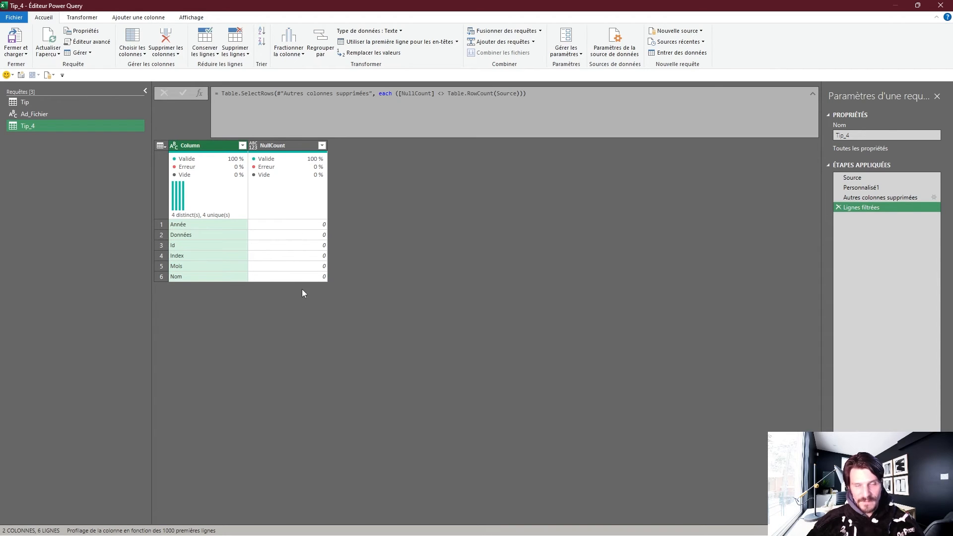
{"action": "left_click", "coordinate": [540, 94]}
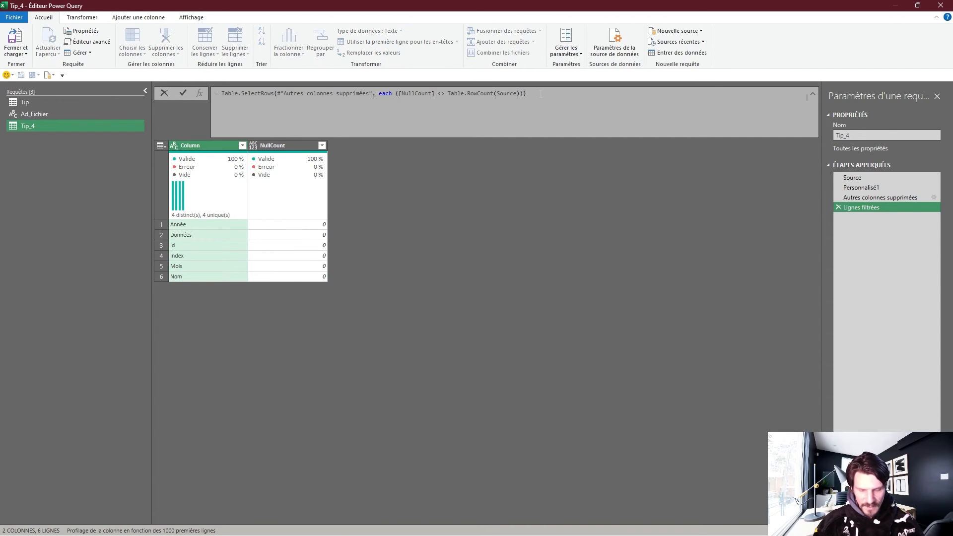
{"action": "type", "text": "[Column"}
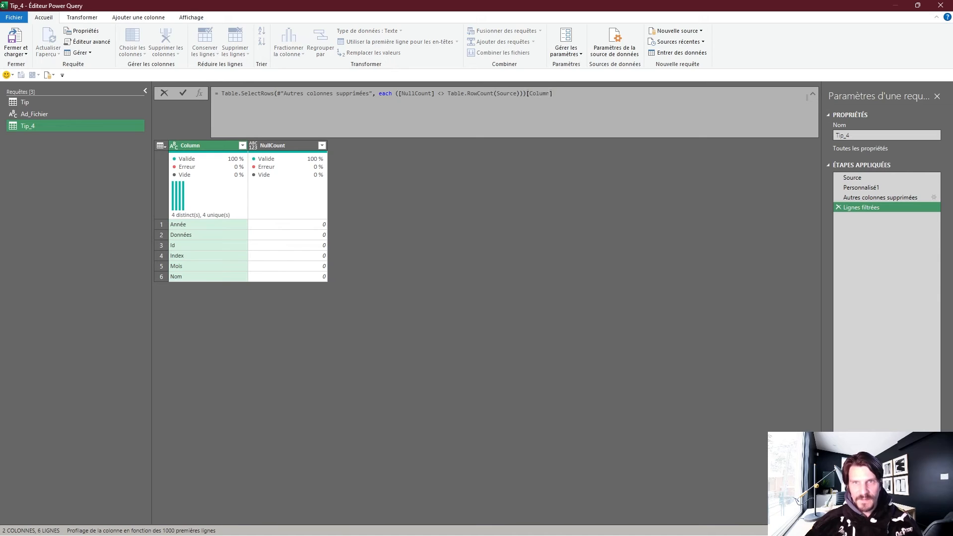
{"action": "left_click_drag", "start_coordinate": [528, 93], "coordinate": [551, 94]}
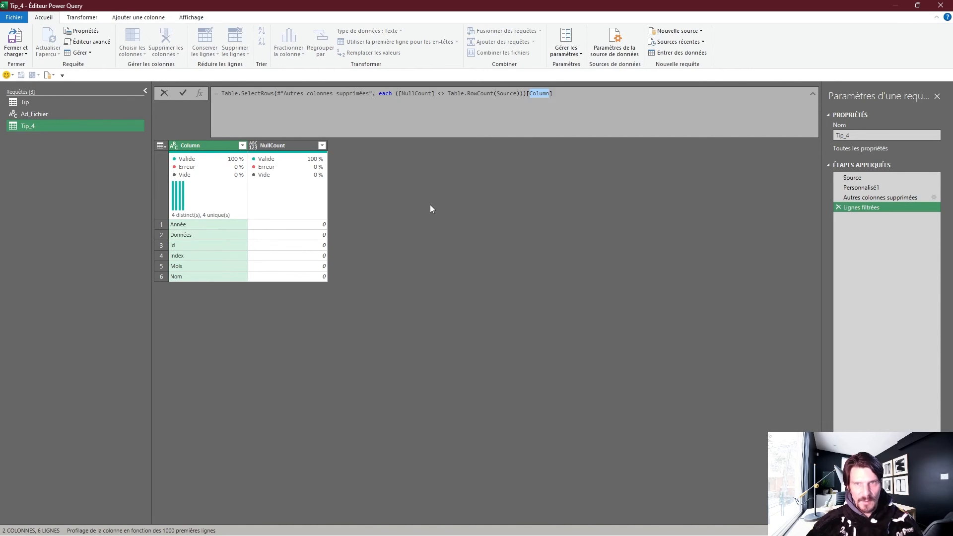
{"action": "key", "text": "Return"}
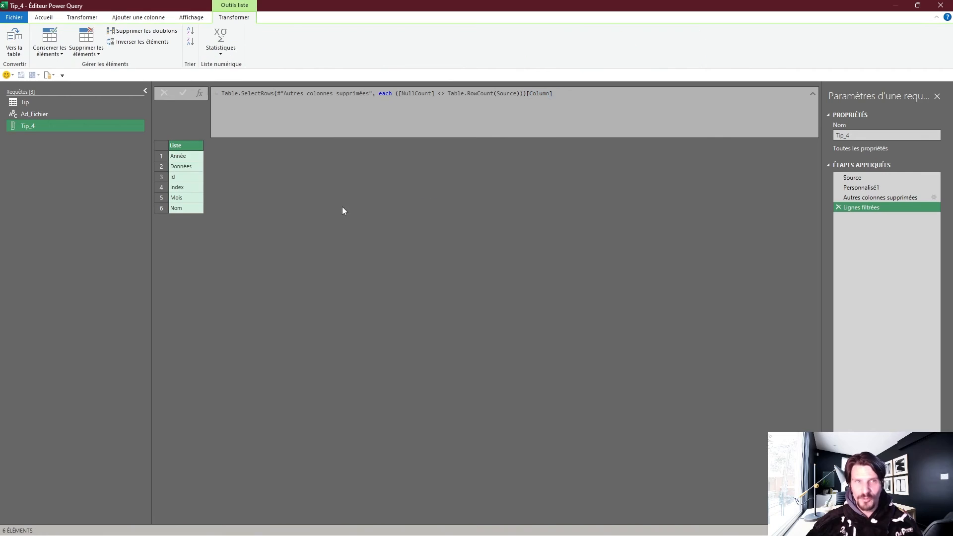
Rename the filtered rows step as ColToKeep.
{"action": "right_click", "coordinate": [881, 207]}
{"action": "left_click", "coordinate": [878, 223]}
{"action": "type", "text": "Co"}
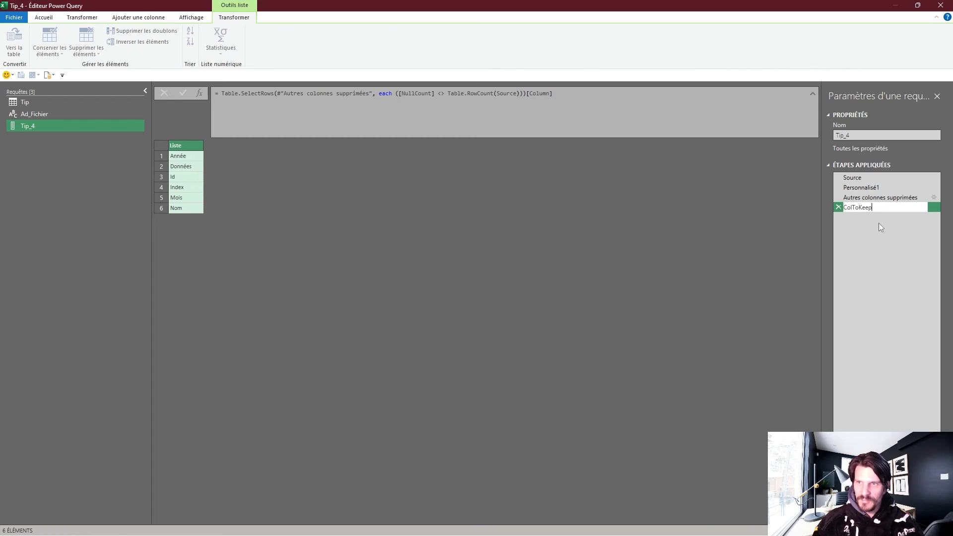
{"action": "type", "text": "lToKeep"}
{"action": "key", "text": "Return"}
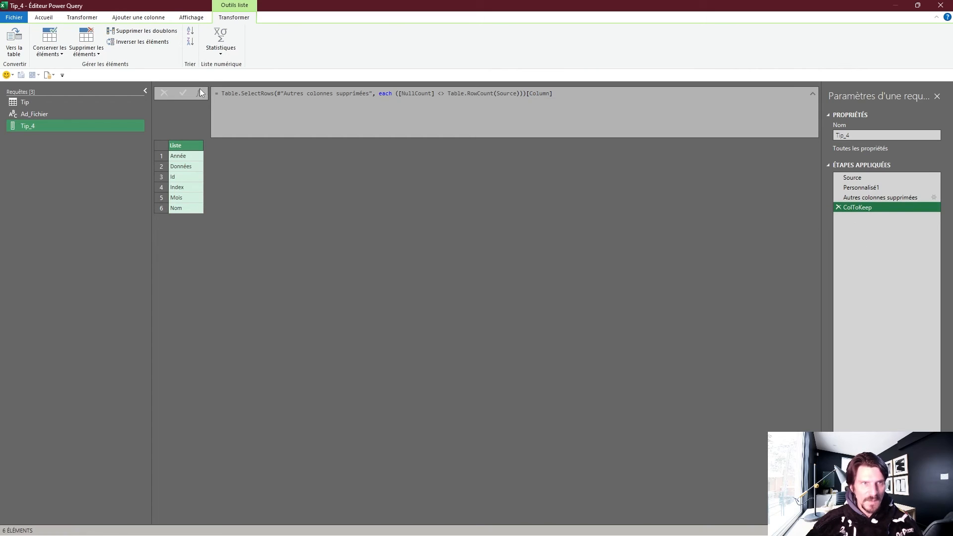
Add a custom step with the formula = Source, copying the ColToKeep name out of the formula before removing it.
{"action": "left_click", "coordinate": [200, 92]}
{"action": "left_click", "coordinate": [224, 93]}
{"action": "type", "text": "Source"}
{"action": "key", "text": "shift+Left"}
{"action": "key", "text": "shift+Left"}
{"action": "key", "text": "shift+Left"}
{"action": "key", "text": "shift+Left"}
{"action": "key", "text": "shift+Left"}
{"action": "key", "text": "shift+Left"}
{"action": "key", "text": "shift+Left"}
{"action": "key", "text": "shift+Left"}
{"action": "key", "text": "shift+Left"}
{"action": "key", "text": "ctrl+c"}
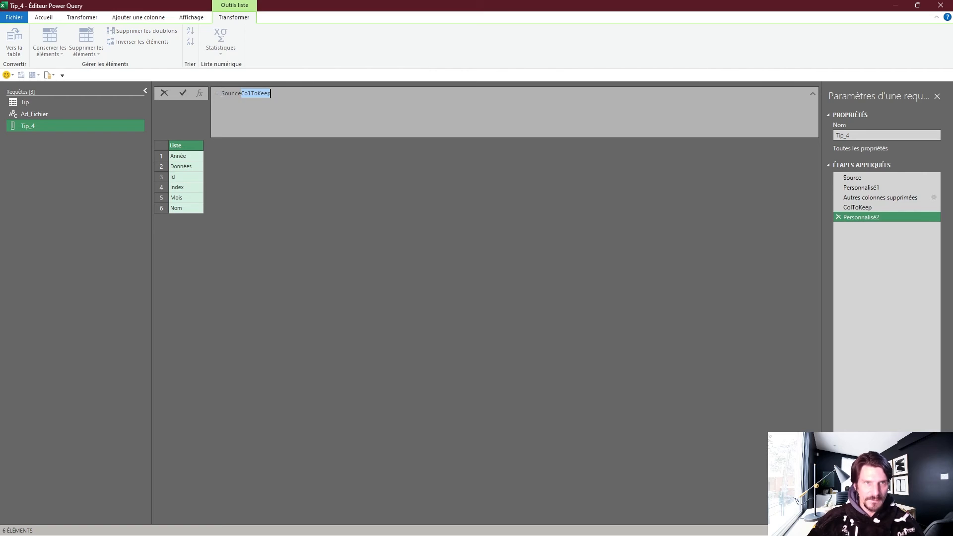
{"action": "key", "text": "BackSpace"}
{"action": "key", "text": "Return"}
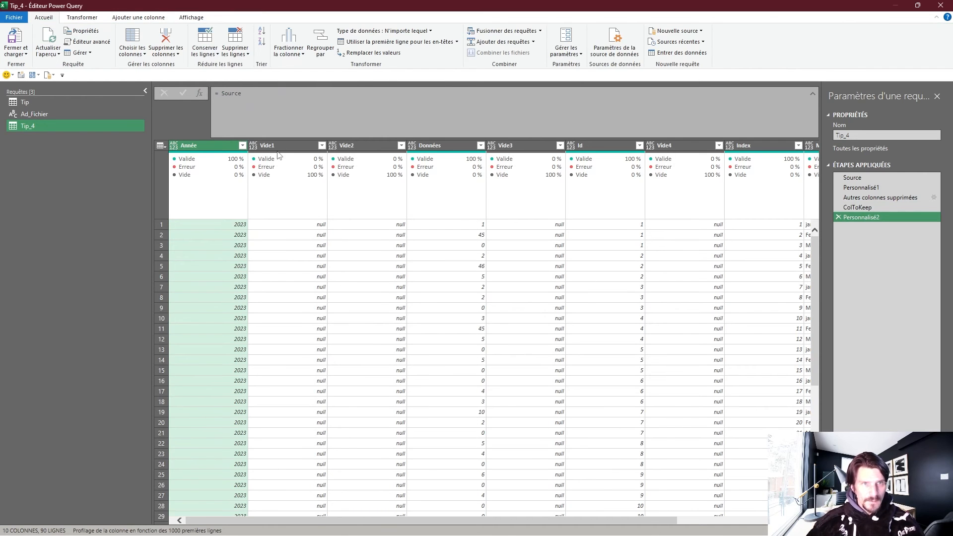
Keep only the Année, Vide1 and Vide2 columns by removing all other columns.
{"action": "left_click", "coordinate": [320, 147], "text": "ctrl"}
{"action": "left_click", "coordinate": [342, 147], "text": "ctrl"}
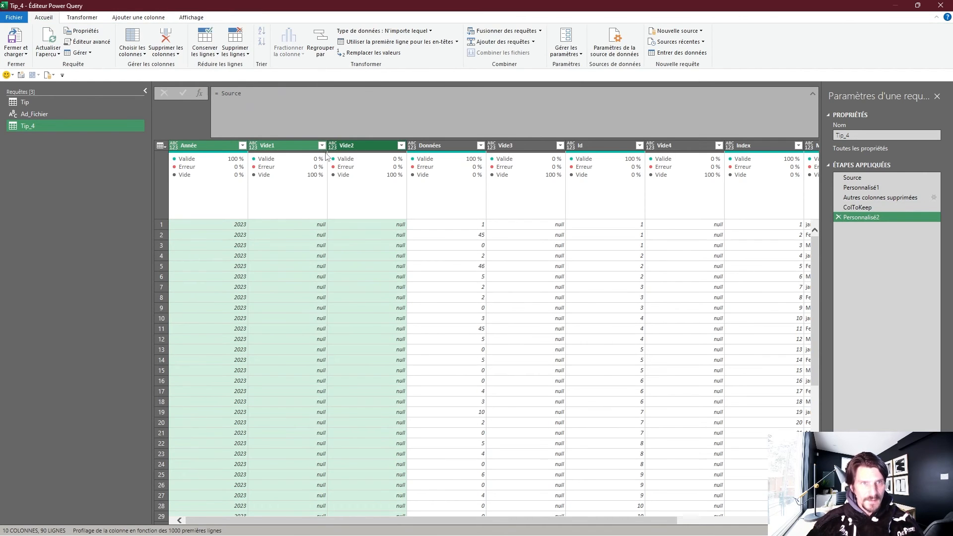
{"action": "right_click", "coordinate": [345, 147]}
{"action": "left_click", "coordinate": [392, 172]}
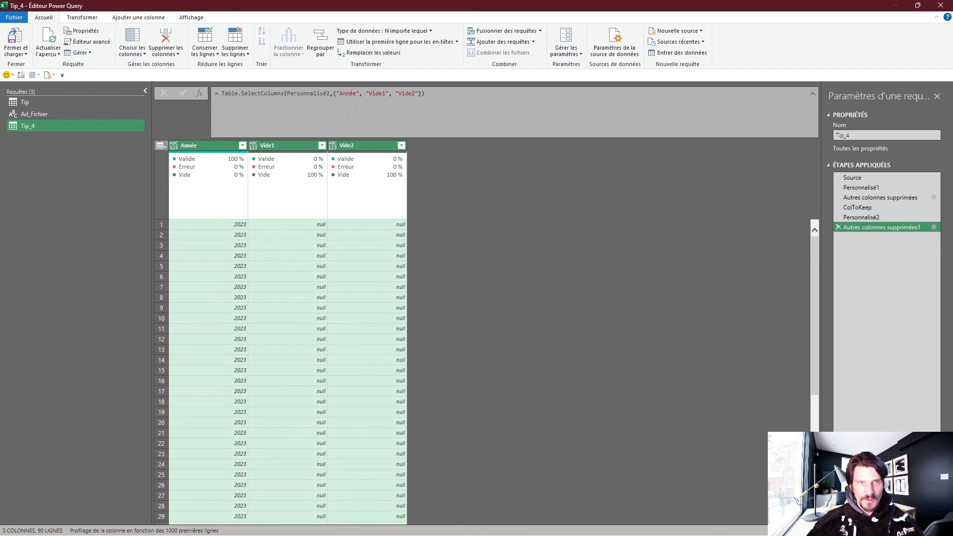
Replace the hard-coded column list in the Table.SelectColumns formula with ColToKeep and apply it.
{"action": "left_click_drag", "start_coordinate": [334, 94], "coordinate": [425, 94]}
{"action": "key", "text": "ctrl+v"}
{"action": "key", "text": "Return"}
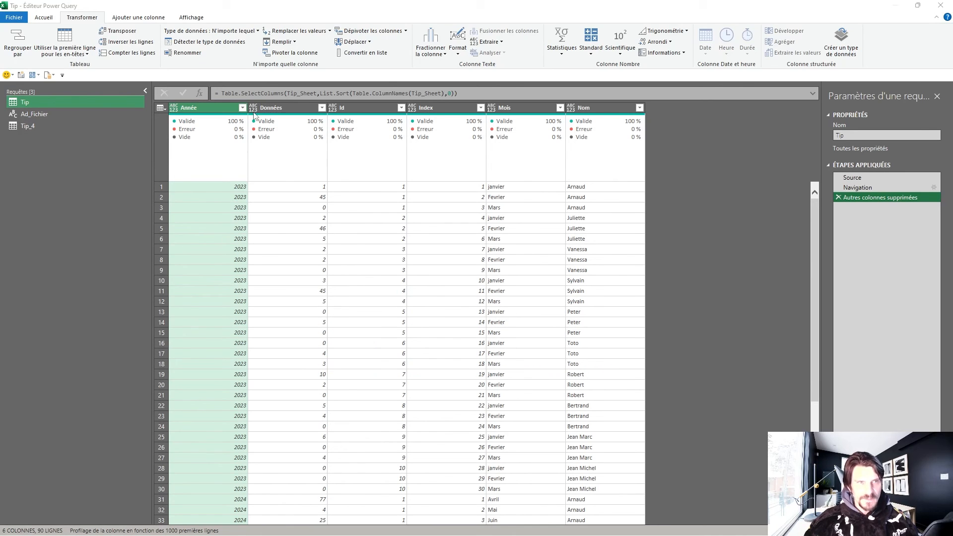
Group the Tip query's rows by Année, with a new column Données that sums the Données column.
{"action": "left_click", "coordinate": [279, 109]}
{"action": "left_click", "coordinate": [276, 107]}
{"action": "left_click", "coordinate": [202, 109]}
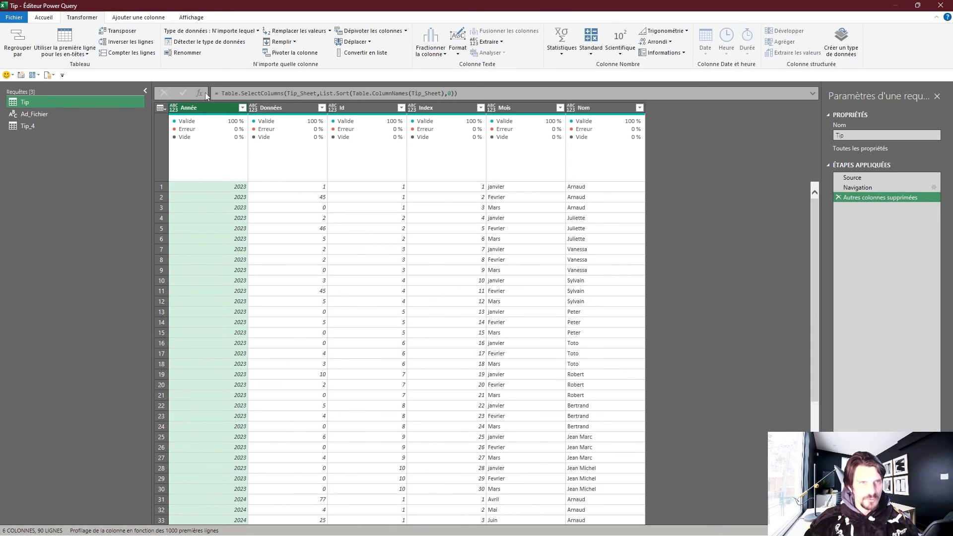
{"action": "left_click", "coordinate": [18, 44]}
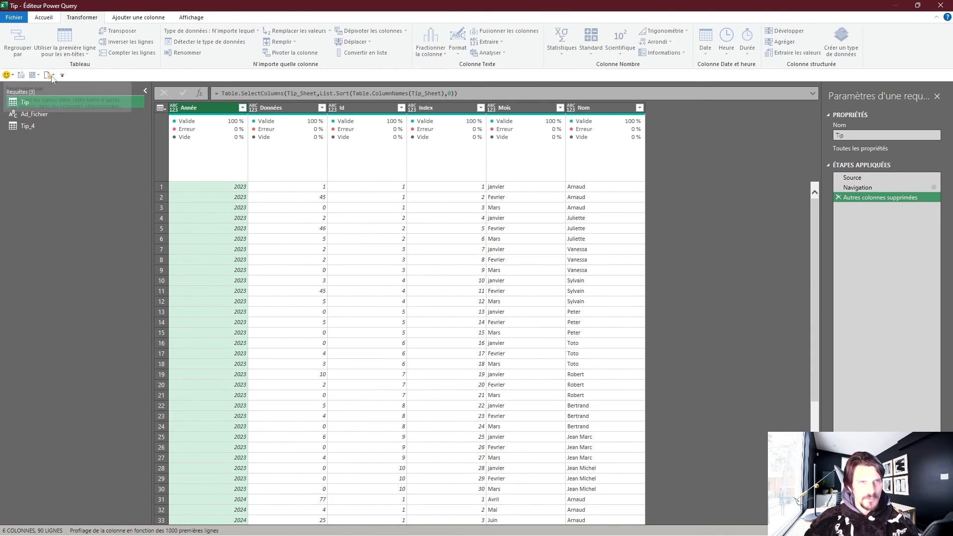
{"action": "left_click", "coordinate": [449, 296]}
{"action": "left_click", "coordinate": [446, 304]}
{"action": "double_click", "coordinate": [380, 293]}
{"action": "type", "text": "D"}
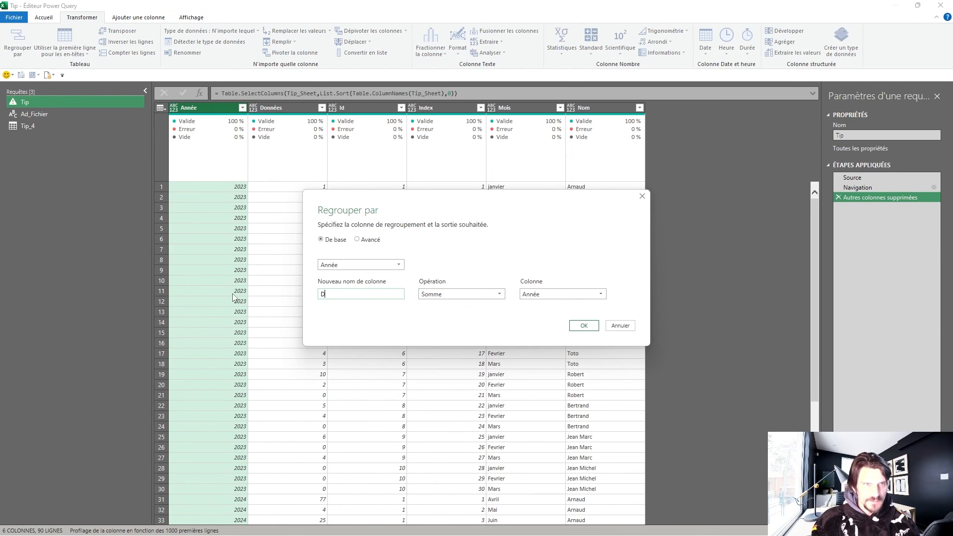
{"action": "type", "text": "onnées"}
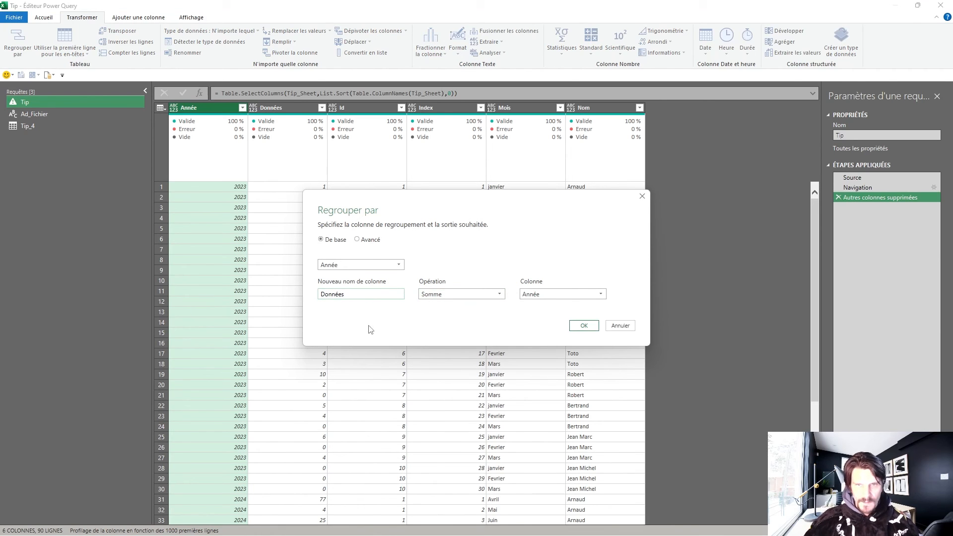
{"action": "left_click", "coordinate": [534, 297]}
{"action": "left_click", "coordinate": [535, 309]}
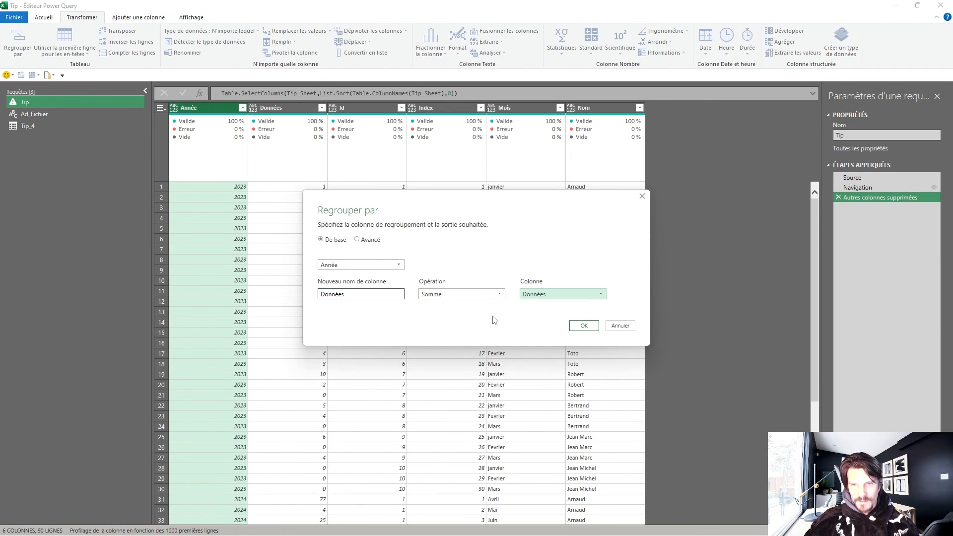
{"action": "left_click", "coordinate": [583, 325]}
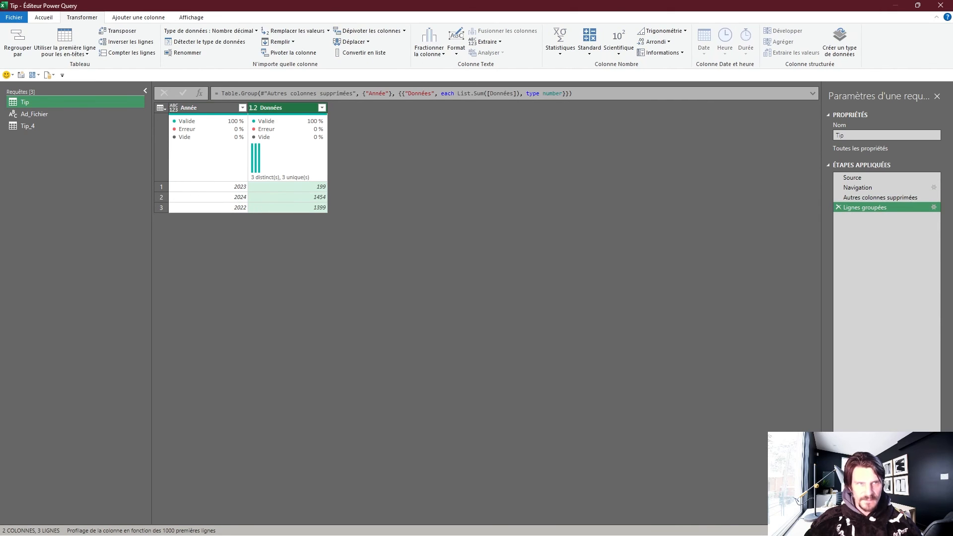
Add a custom step containing a copy of the Table.Group formula, copying the #"Lignes groupées" reference before removing it from the end.
{"action": "left_click", "coordinate": [306, 93]}
{"action": "key", "text": "ctrl+a"}
{"action": "key", "text": "ctrl+c"}
{"action": "key", "text": "Escape"}
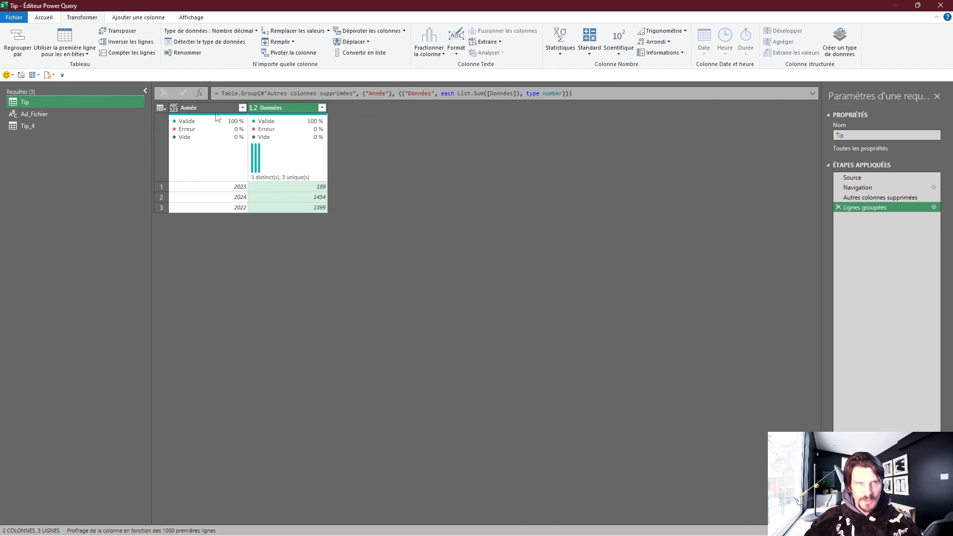
{"action": "left_click", "coordinate": [198, 94]}
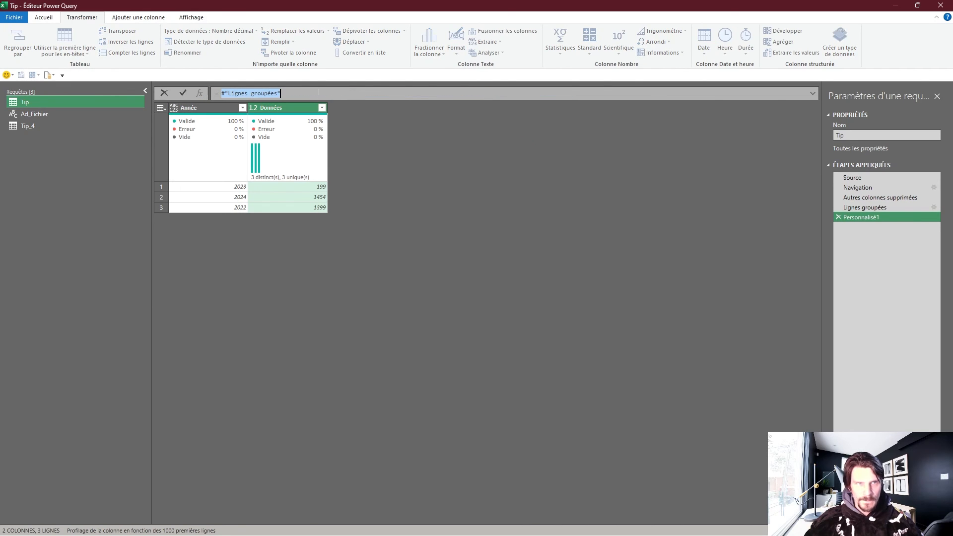
{"action": "left_click_drag", "start_coordinate": [295, 92], "coordinate": [219, 93]}
{"action": "key", "text": "ctrl+v"}
{"action": "left_click_drag", "start_coordinate": [631, 93], "coordinate": [572, 93]}
{"action": "key", "text": "ctrl+c"}
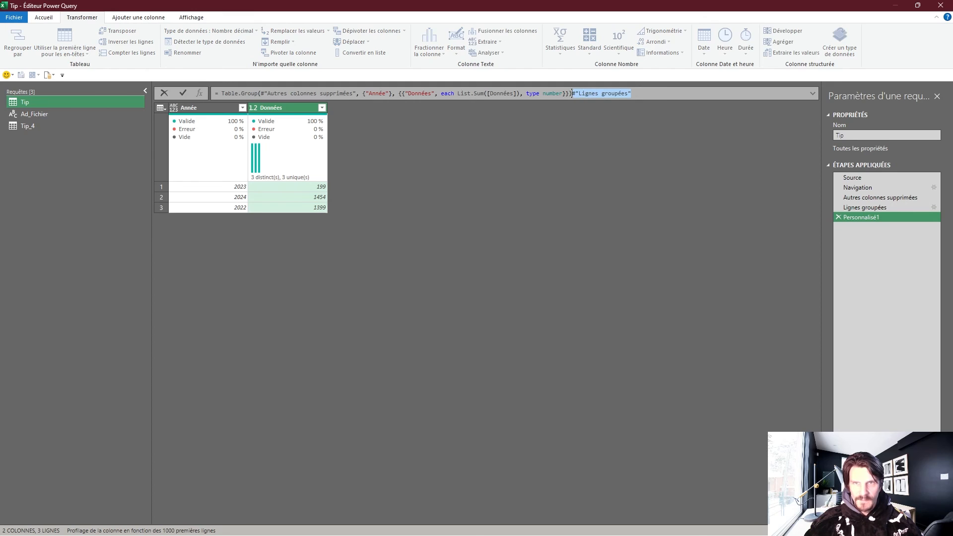
{"action": "key", "text": "BackSpace"}
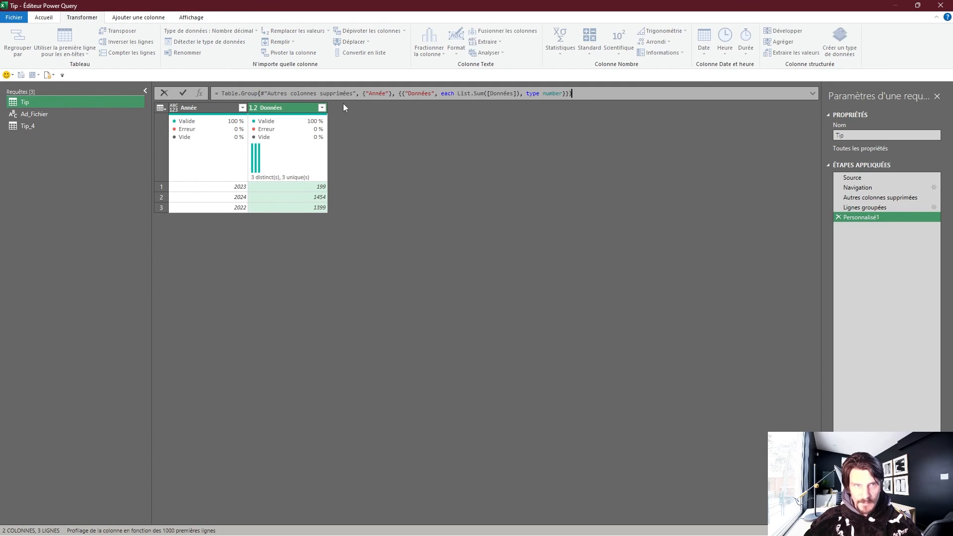
Replace #"Autres colonnes supprimées" with #"Lignes groupées" as the table in the custom step's Table.Group formula.
{"action": "left_click_drag", "start_coordinate": [356, 93], "coordinate": [260, 93]}
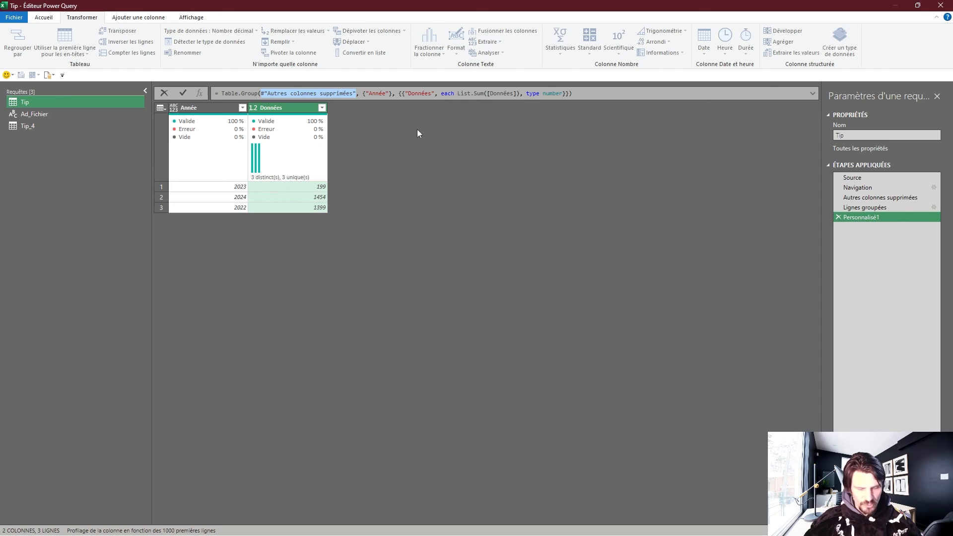
{"action": "key", "text": "ctrl+v"}
{"action": "key", "text": "Return"}
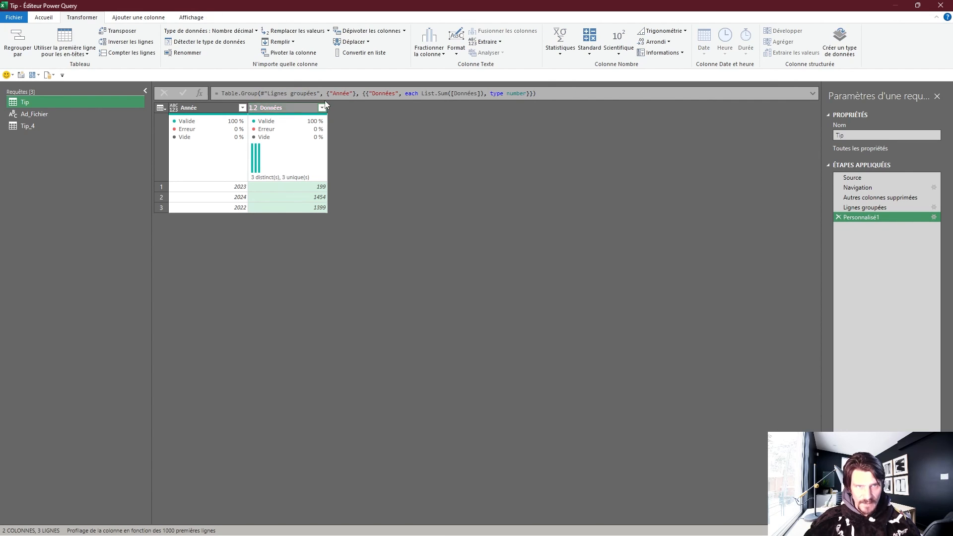
Remove "Année" from the grouping keys in the custom step's formula, leaving an empty list {}, and apply it.
{"action": "left_click_drag", "start_coordinate": [329, 94], "coordinate": [352, 93]}
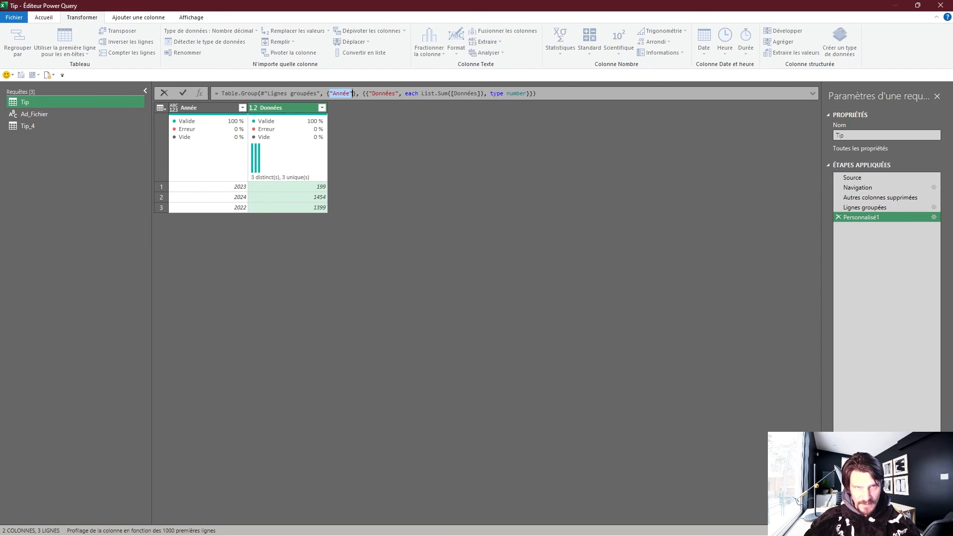
{"action": "key", "text": "BackSpace"}
{"action": "key", "text": "Return"}
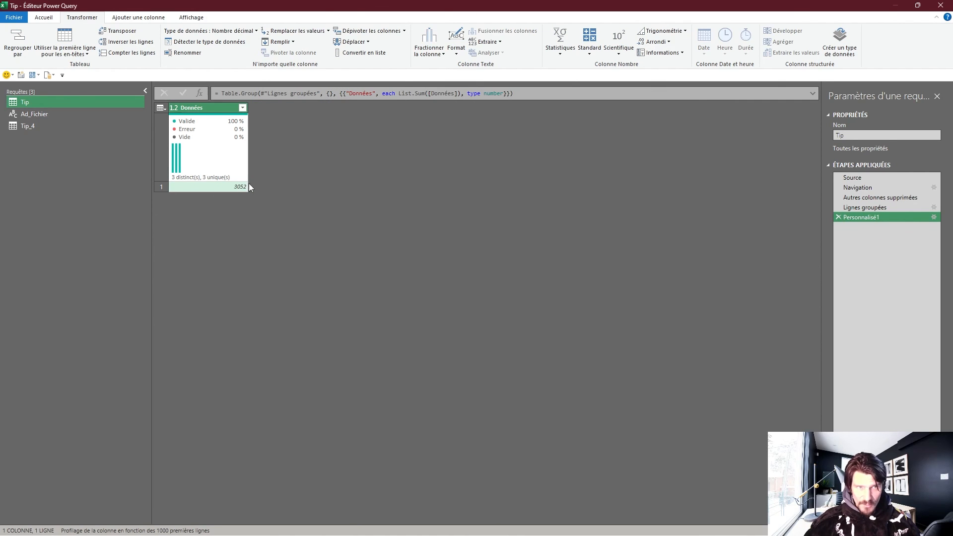
Duplicate the {"Données", each List.Sum([Données]), type number} aggregation within the Table.Group formula, separated by a comma.
{"action": "left_click_drag", "start_coordinate": [342, 93], "coordinate": [506, 93]}
{"action": "key", "text": "ctrl+c"}
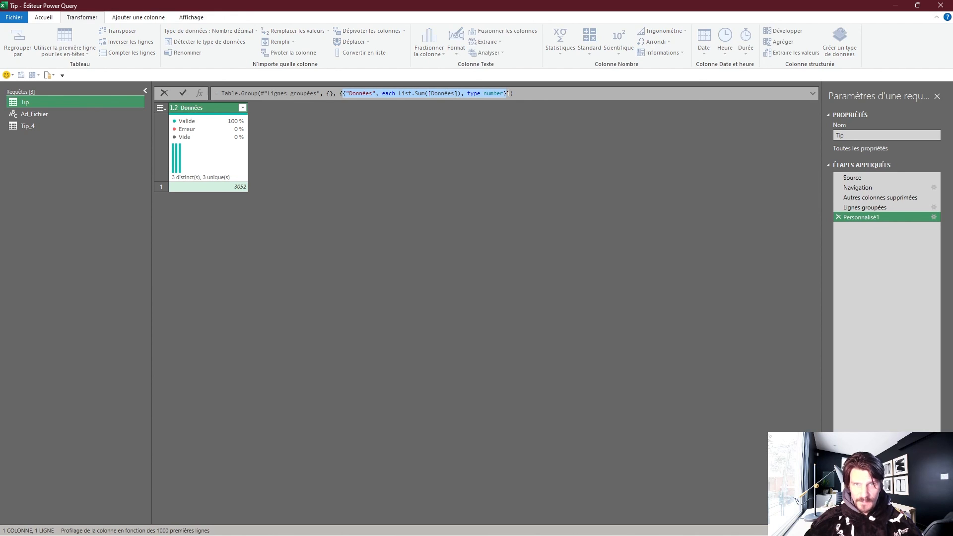
{"action": "left_click", "coordinate": [506, 93]}
{"action": "type", "text": ","}
{"action": "key", "text": "ctrl+v"}
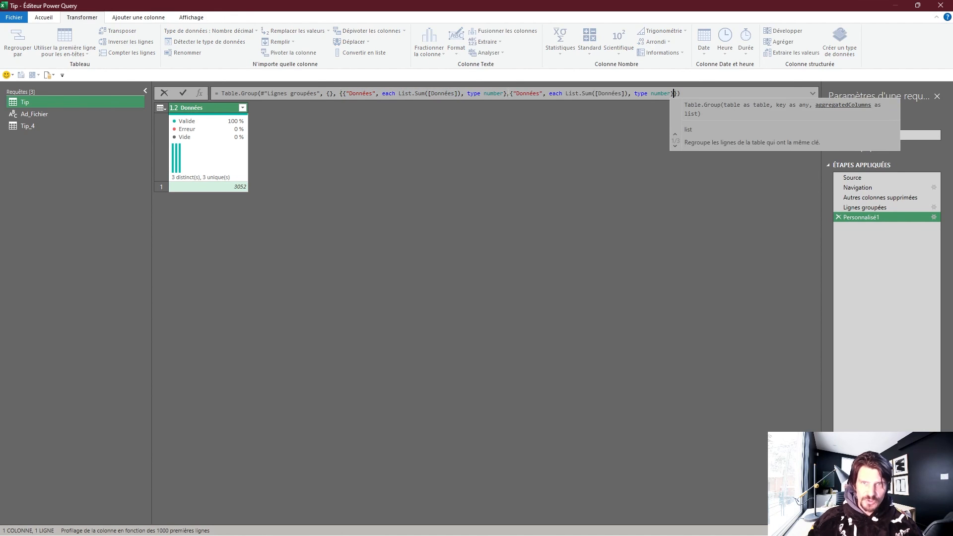
Change the second aggregation to {"Année", each "Total"} and apply the formula.
{"action": "left_click_drag", "start_coordinate": [539, 93], "coordinate": [522, 95]}
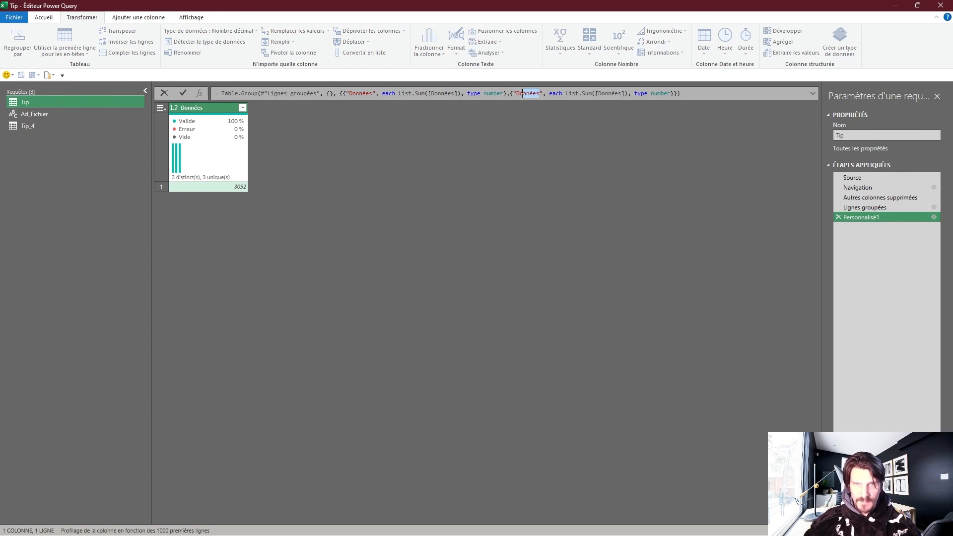
{"action": "type", "text": "Année"}
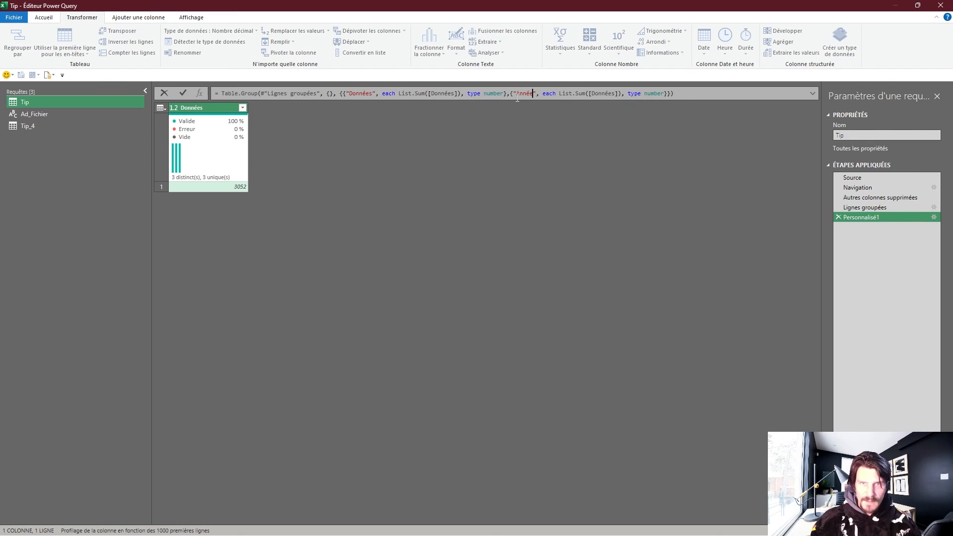
{"action": "left_click_drag", "start_coordinate": [558, 93], "coordinate": [661, 93]}
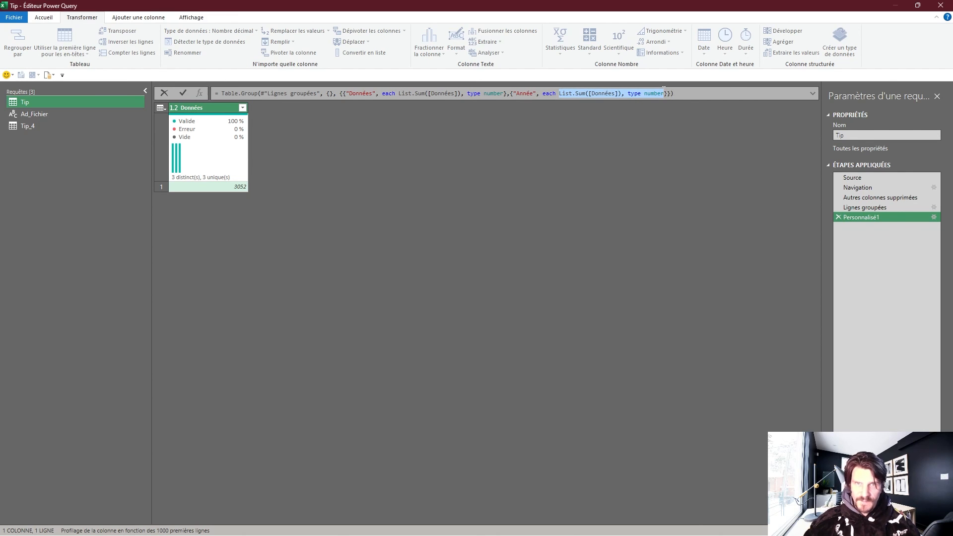
{"action": "type", "text": "\""}
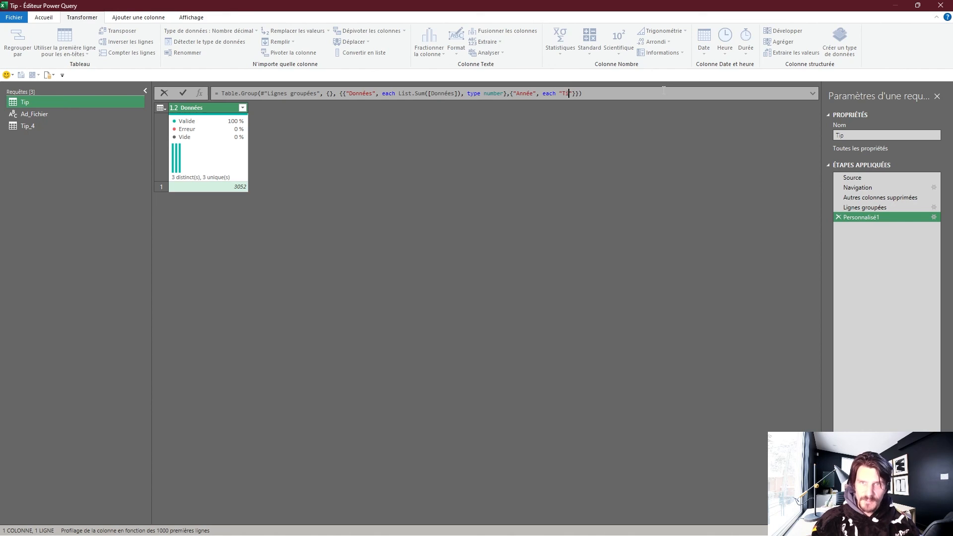
{"action": "type", "text": "Total"}
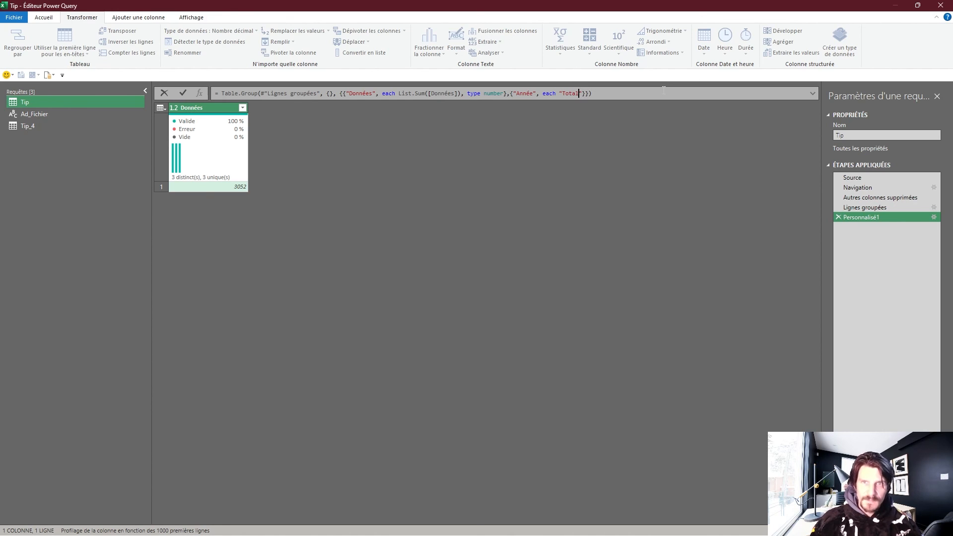
{"action": "key", "text": "Return"}
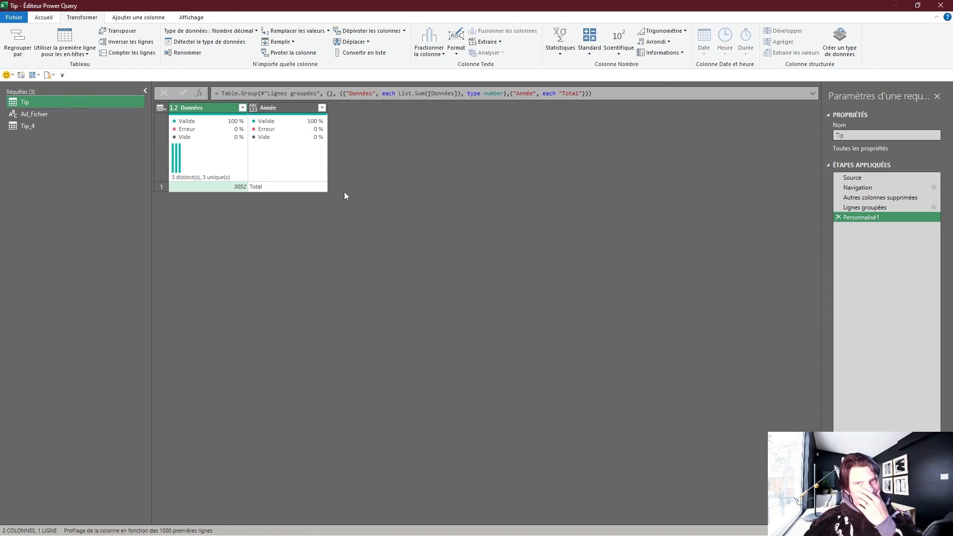
Append the total row to the grouped table by putting #"Lignes groupées"& before Table.Group in the Personnalisé1 formula.
{"action": "left_click", "coordinate": [202, 106]}
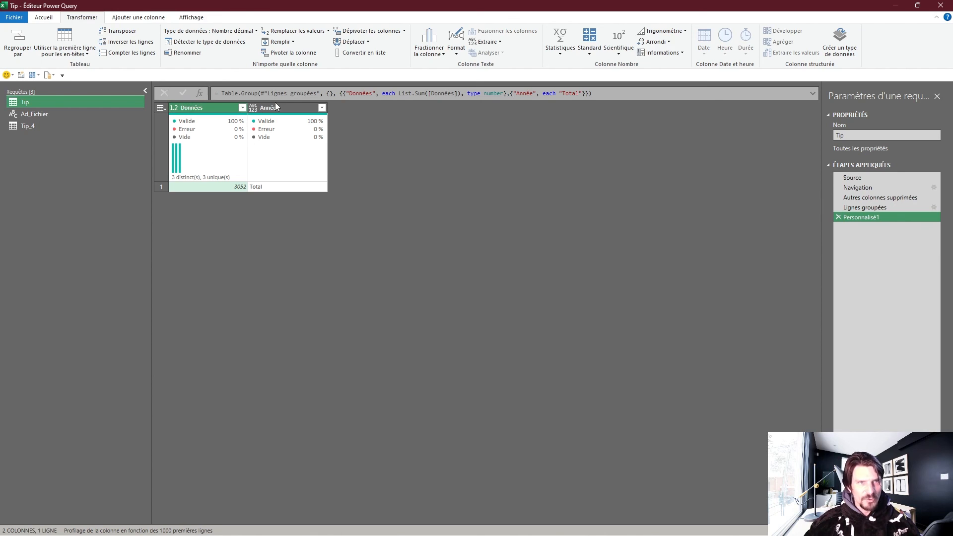
{"action": "left_click", "coordinate": [873, 207]}
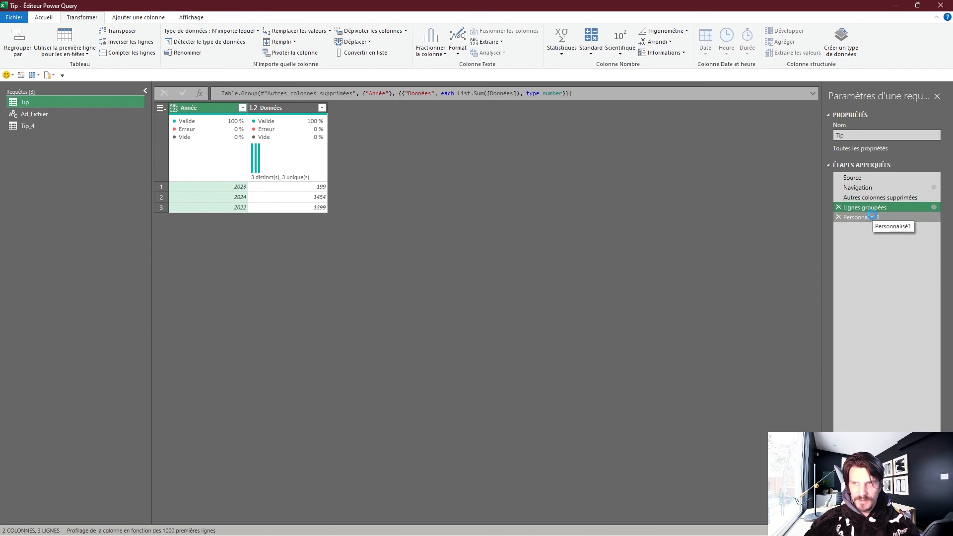
{"action": "left_click", "coordinate": [874, 217]}
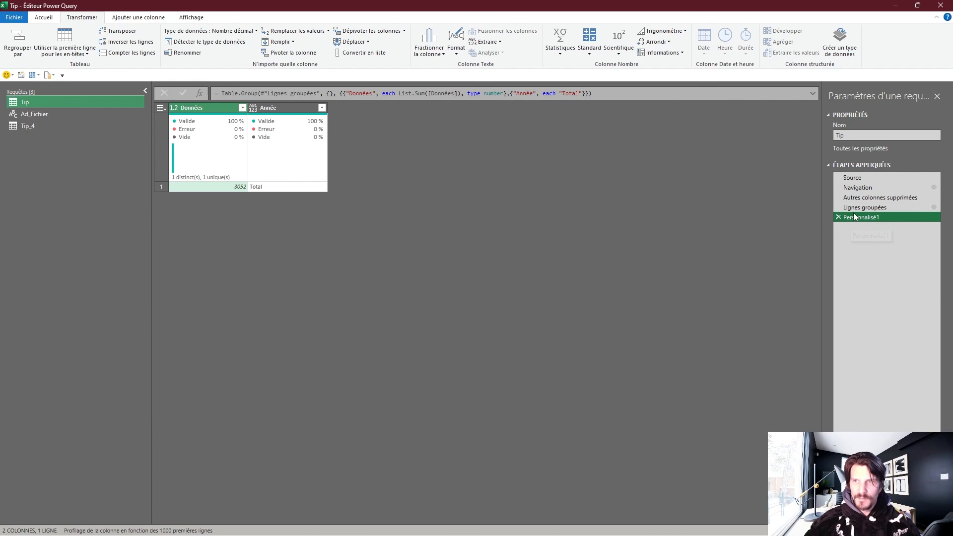
{"action": "left_click_drag", "start_coordinate": [316, 93], "coordinate": [264, 94]}
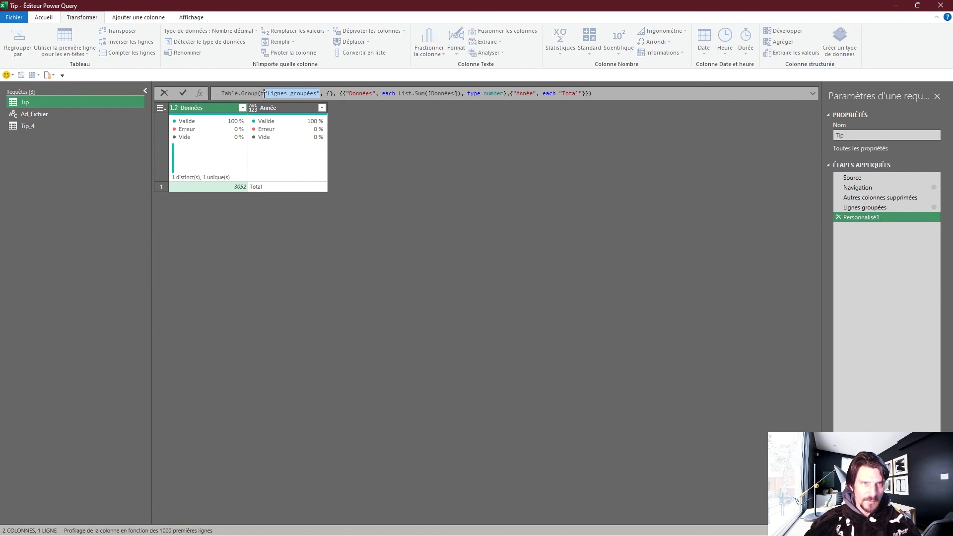
{"action": "key", "text": "ctrl+c"}
{"action": "left_click", "coordinate": [221, 94]}
{"action": "key", "text": "ctrl+v"}
{"action": "type", "text": "&"}
{"action": "key", "text": "Return"}
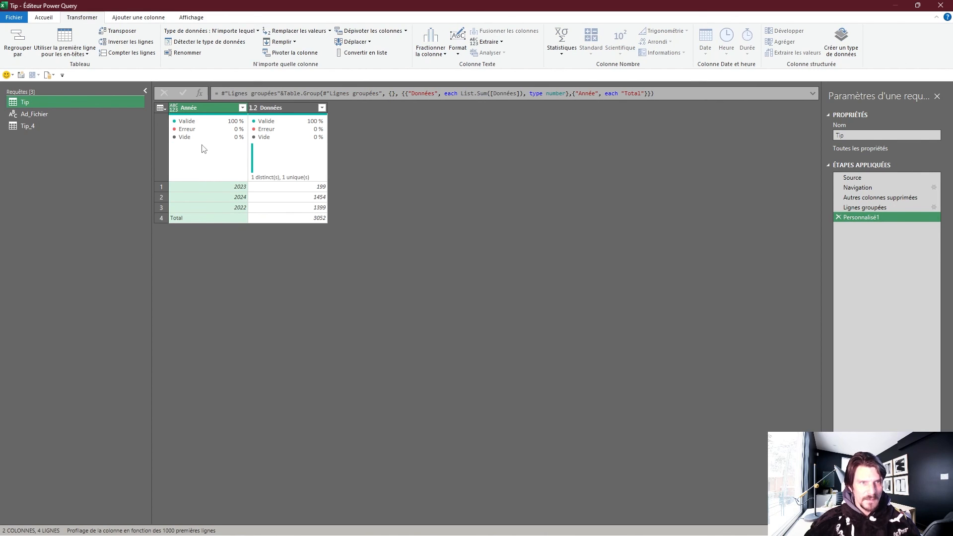